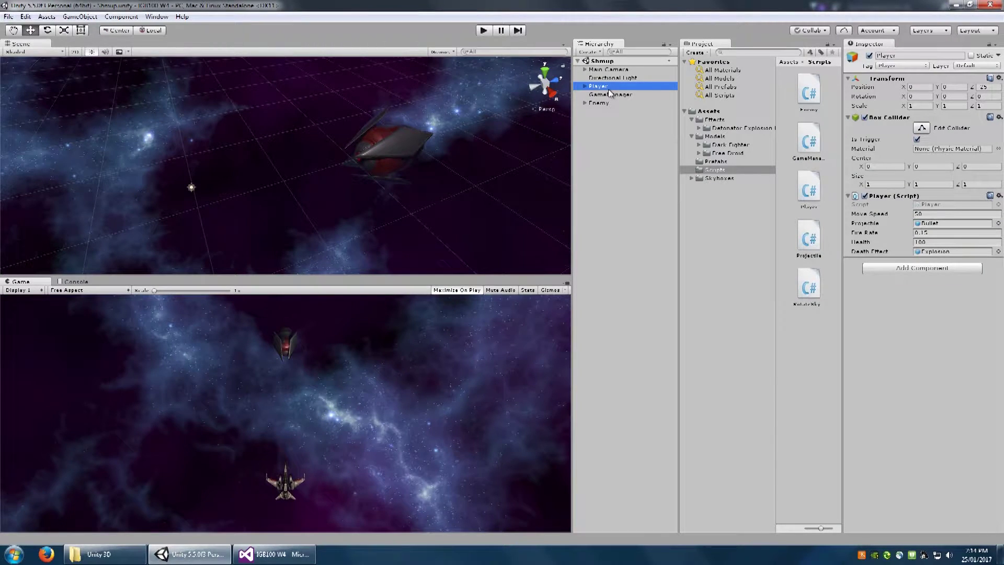
Create an empty GameObject and rename it EnemySpawner.
left_click(74, 17)
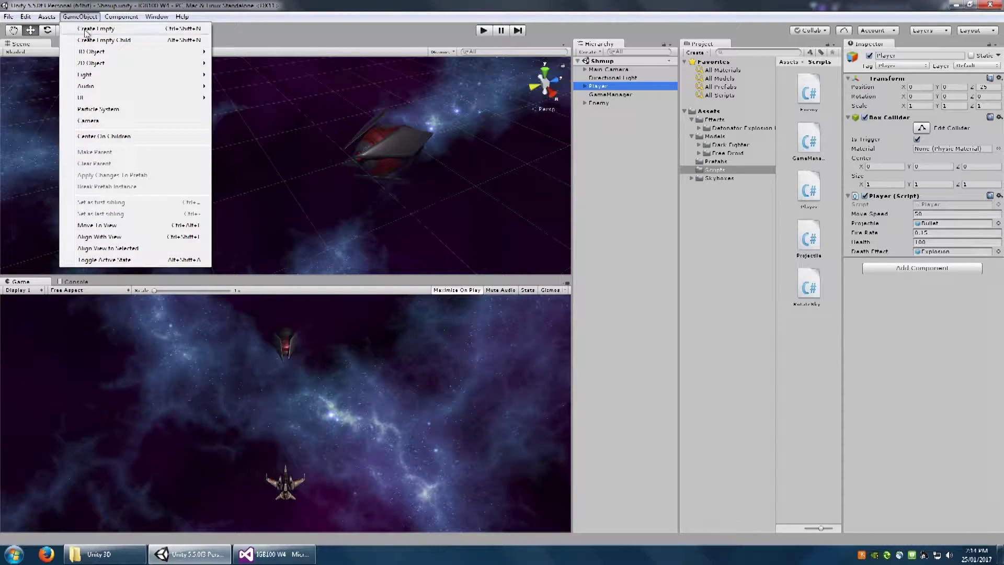
left_click(87, 30)
left_click(622, 112)
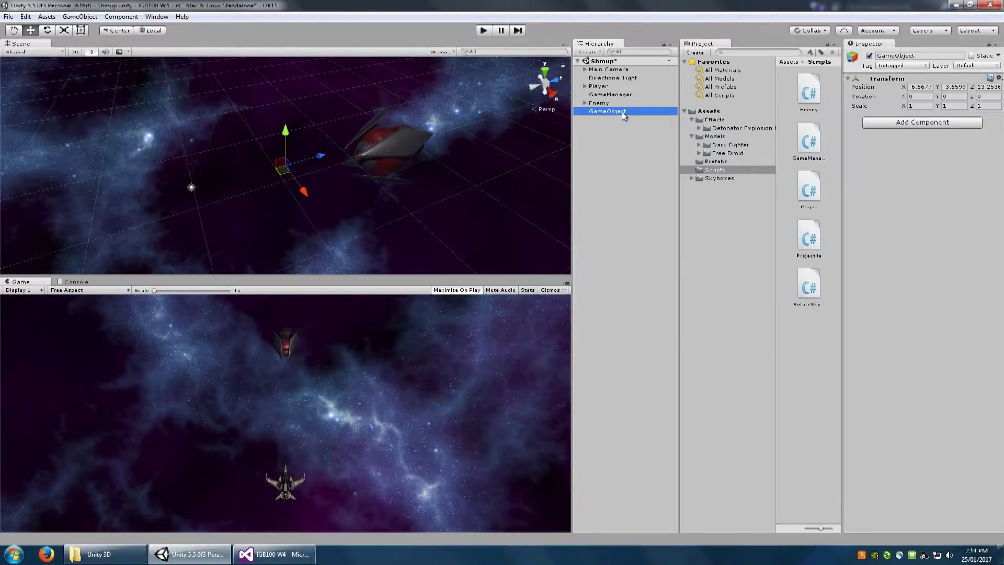
type("Ene")
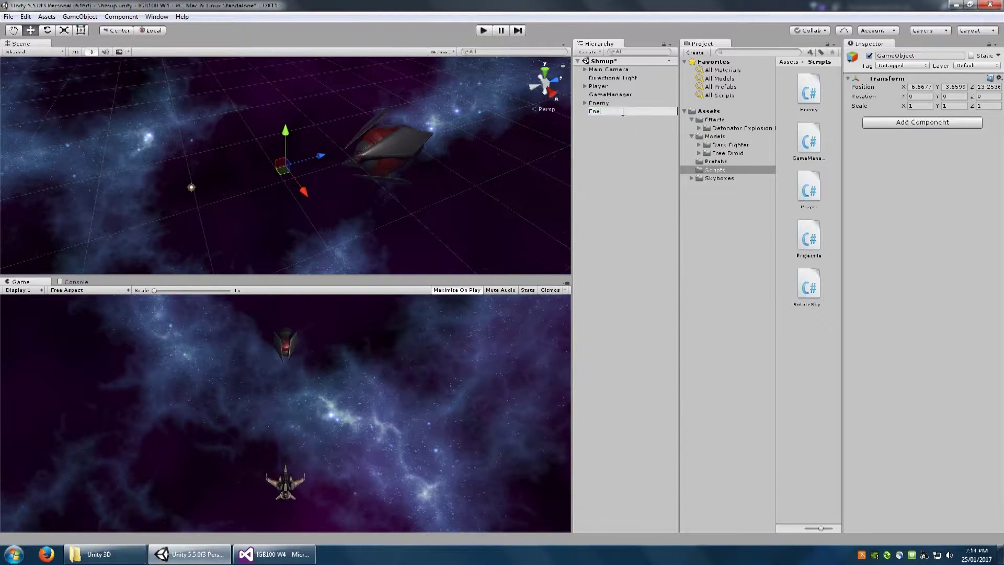
type("mySpa")
type("wner")
key("Return")
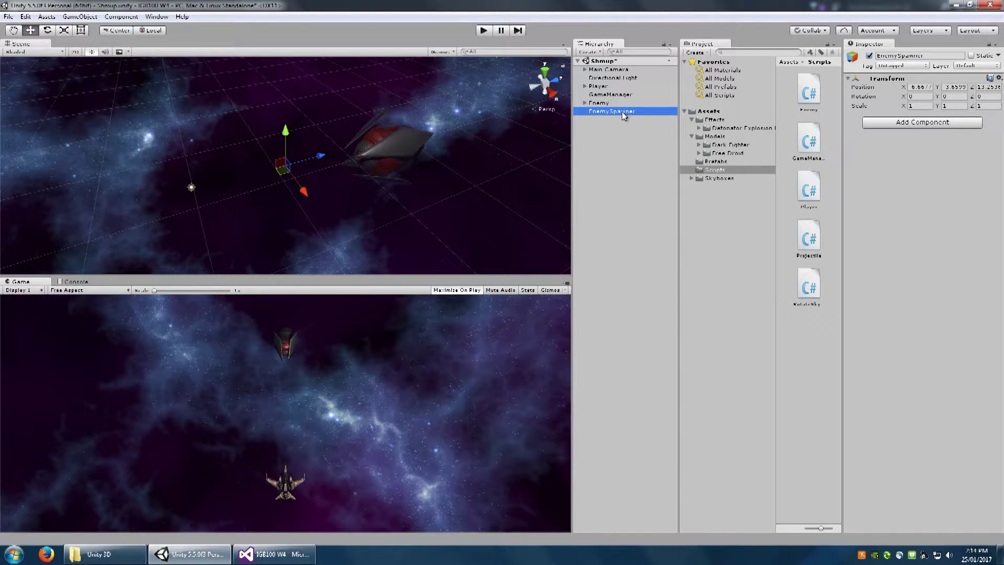
Set EnemySpawner's Transform Position to 0, 0, 45 and Rotation Y to 180.
left_click(919, 86)
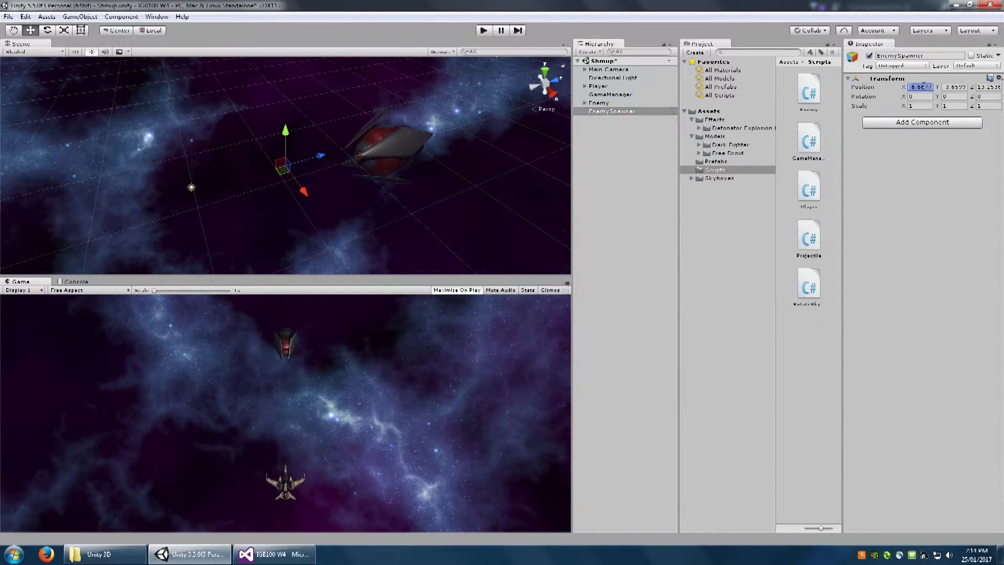
type("0")
key("Tab")
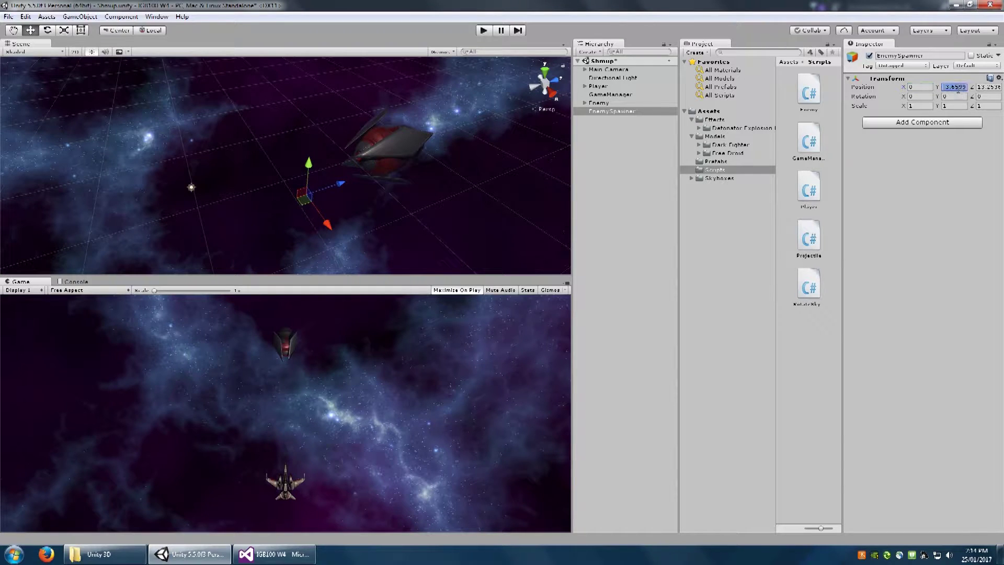
type("0")
key("Tab")
type("0")
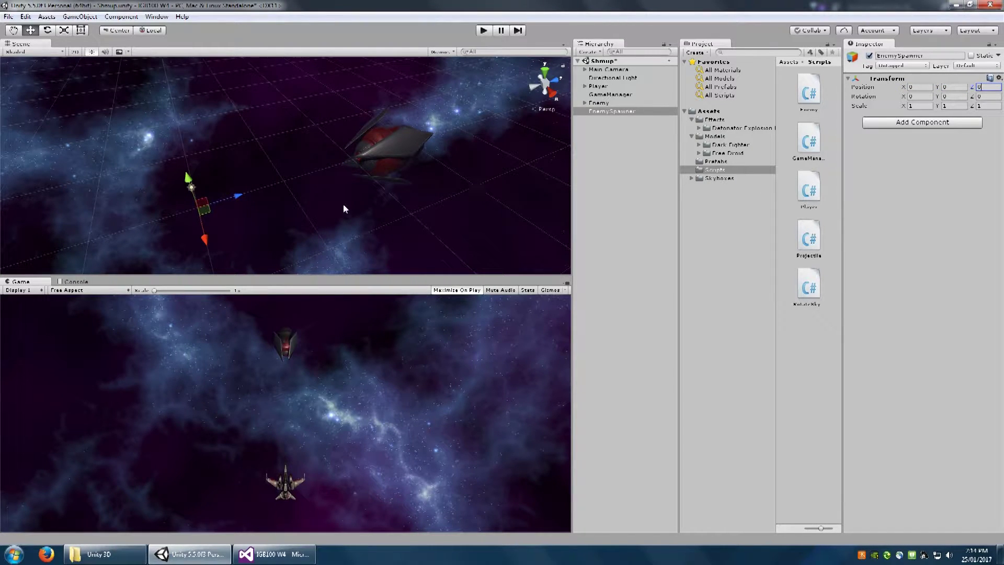
type("f")
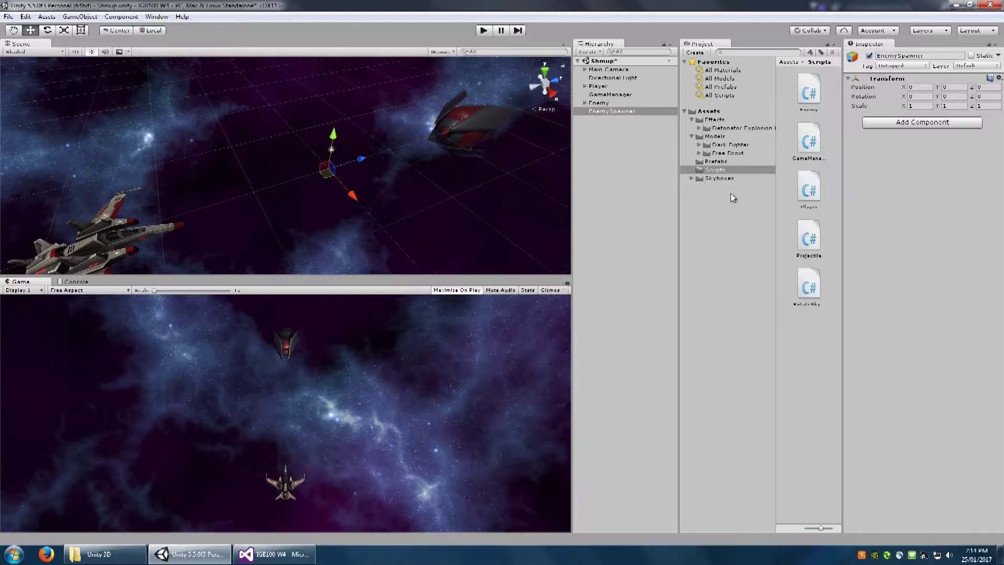
left_click(989, 87)
type("40")
key("Return")
key("f")
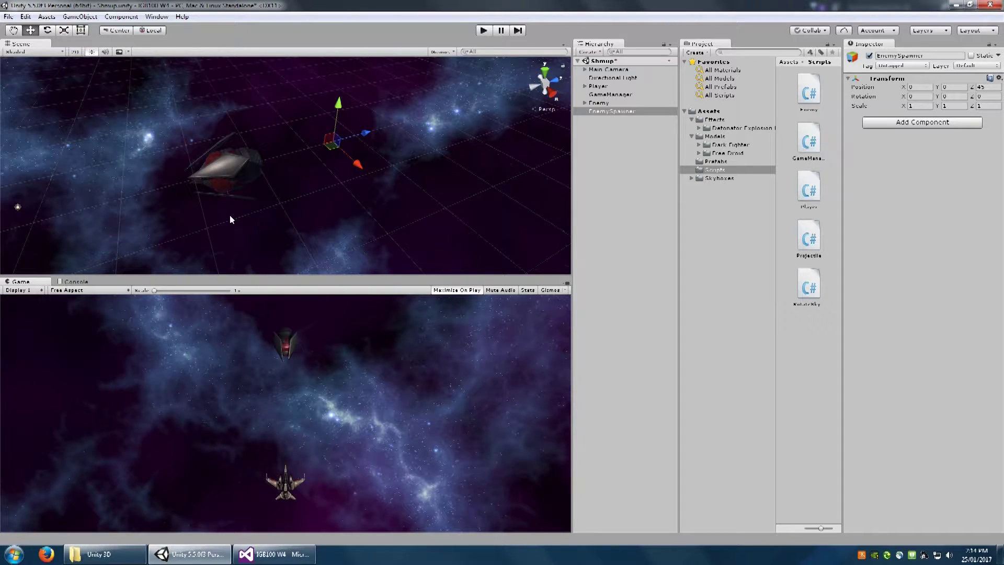
left_click(953, 97)
type("180")
mouse_move(244, 137)
middle_mouse_down()
mouse_move(274, 178)
mouse_move(362, 210)
middle_mouse_up()
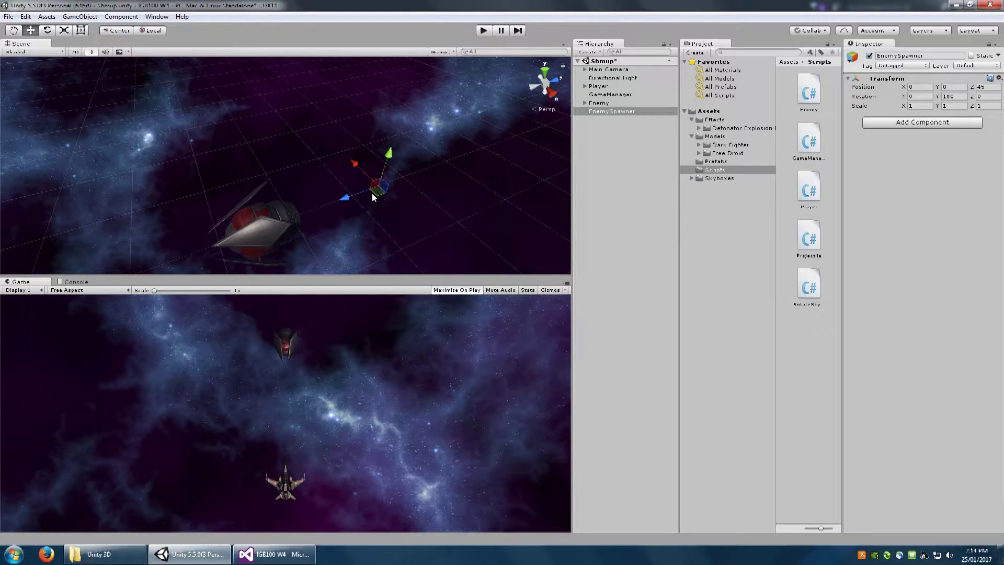
mouse_move(343, 201)
middle_mouse_down()
mouse_move(385, 169)
mouse_move(445, 151)
mouse_move(399, 174)
middle_mouse_up()
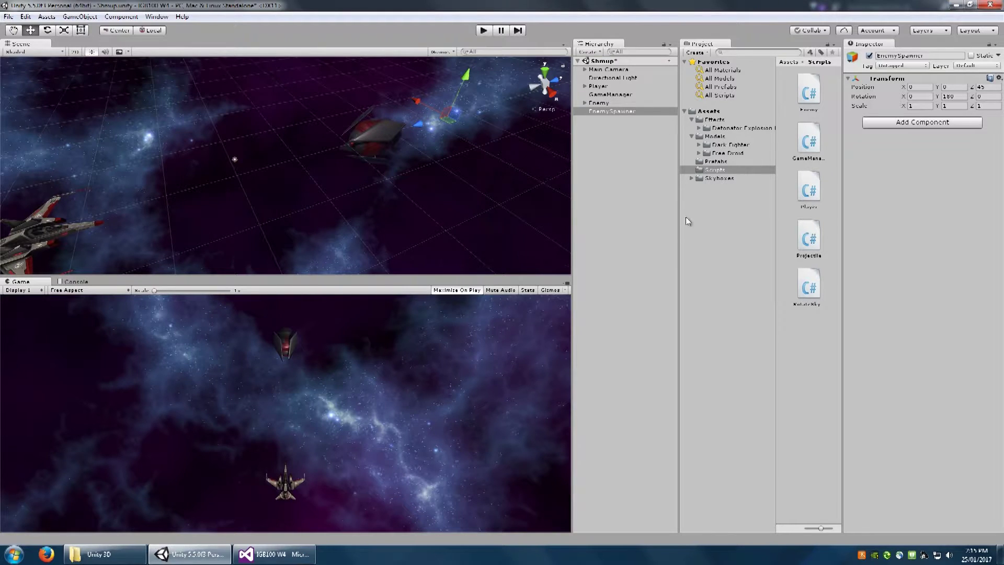
Create an EnemySpawner C# script in Scripts and open it in Visual Studio.
right_click(811, 349)
mouse_move(837, 155)
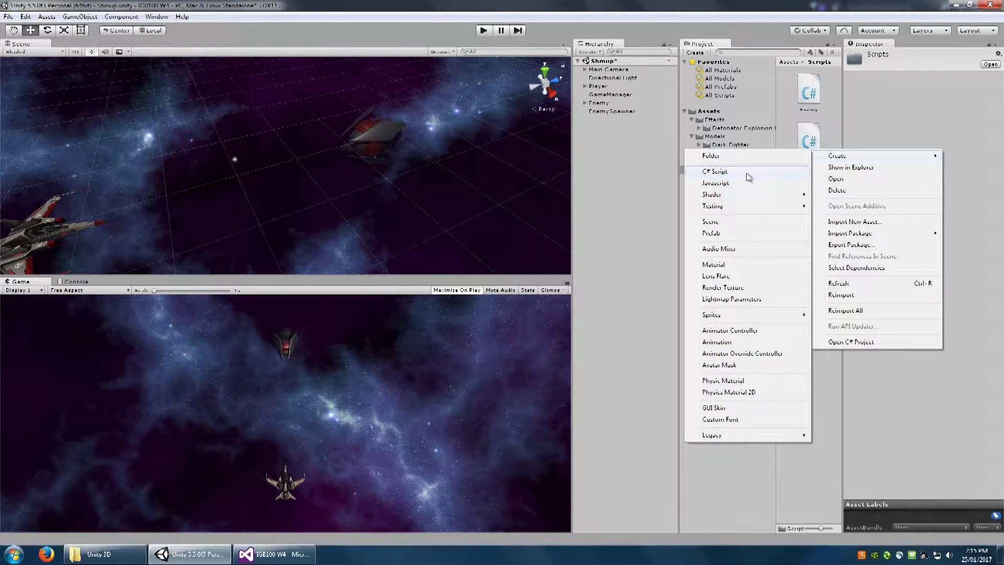
left_click(747, 172)
type("E")
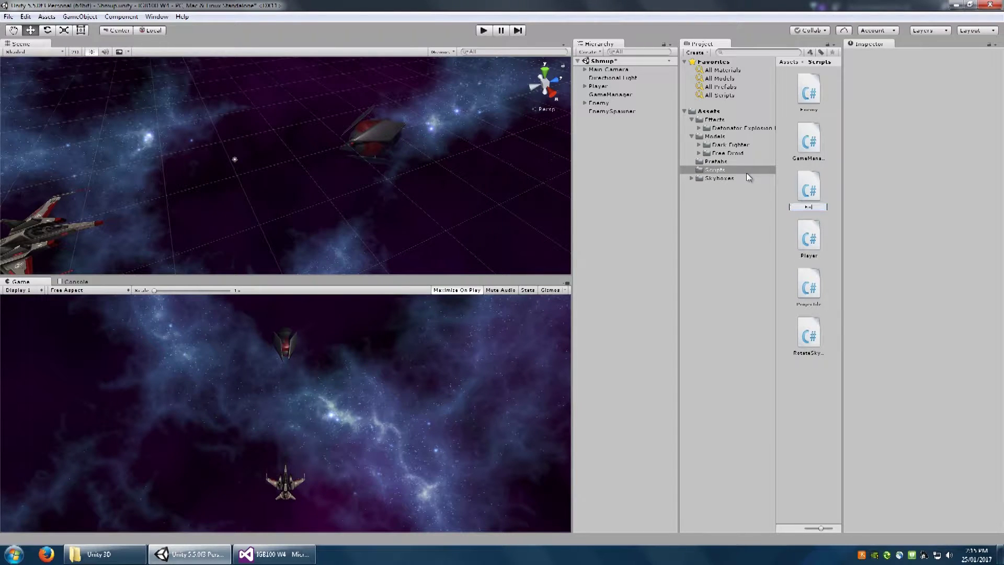
type("nemySp")
type("awwner")
key("Return")
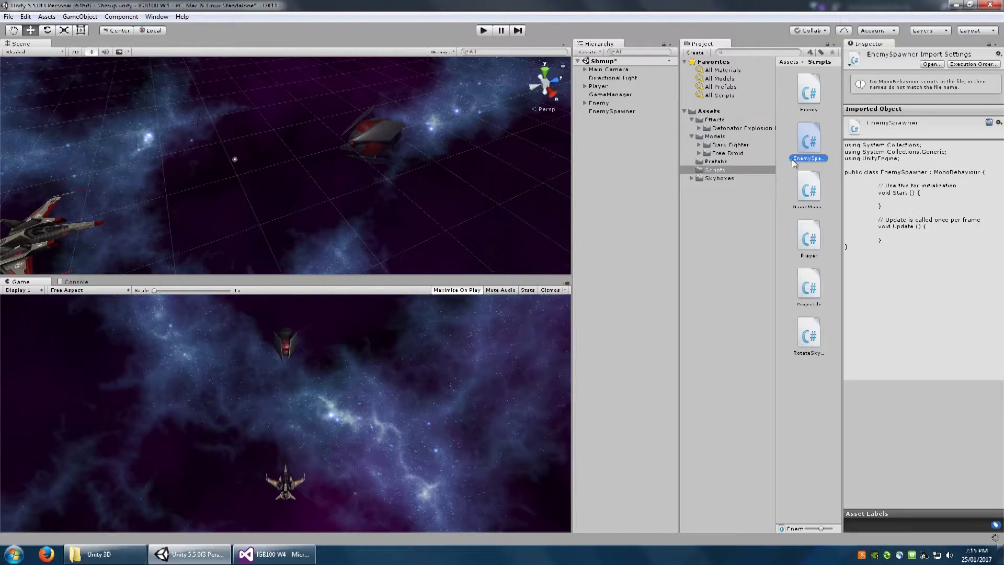
double_click(812, 141)
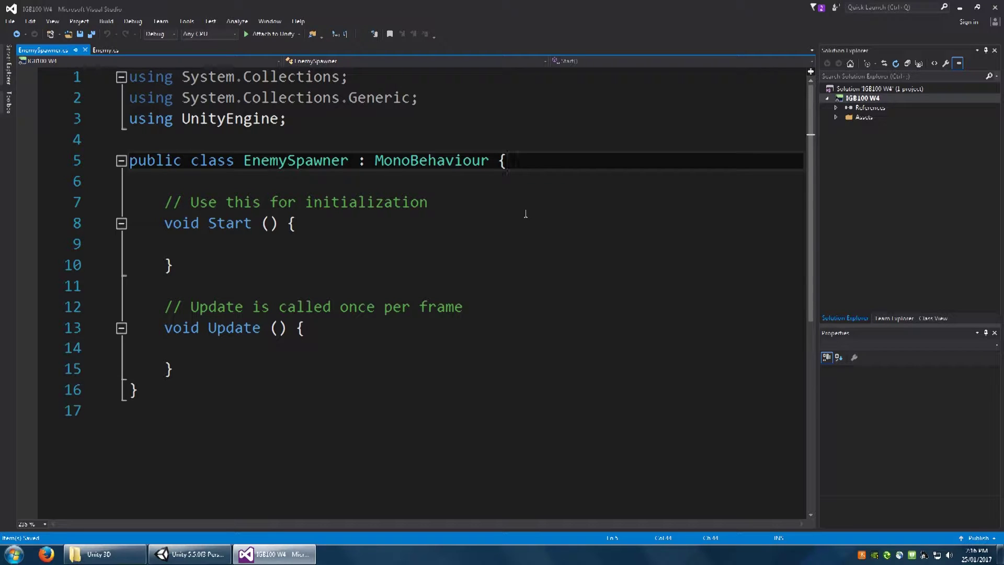
Declare the enemy, spawnRate = 2.0f and spawnTimer fields in EnemySpawner.
key("Return")
key("Return")
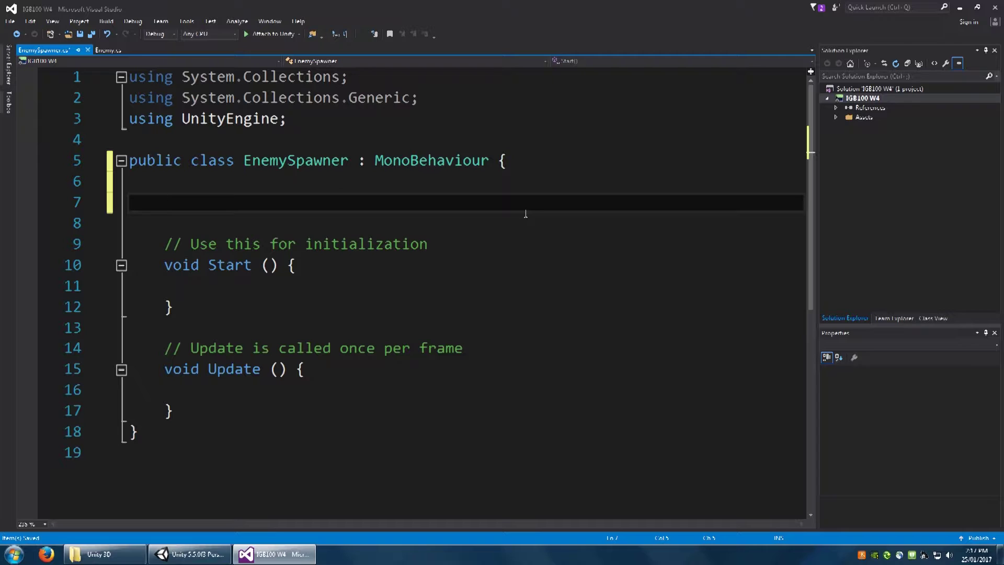
type("public")
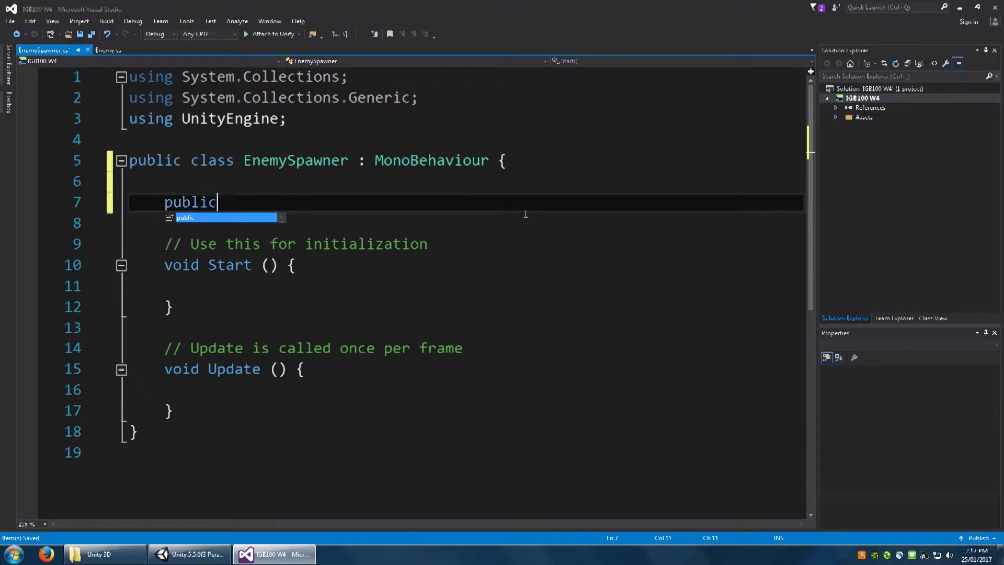
type(" GameObject")
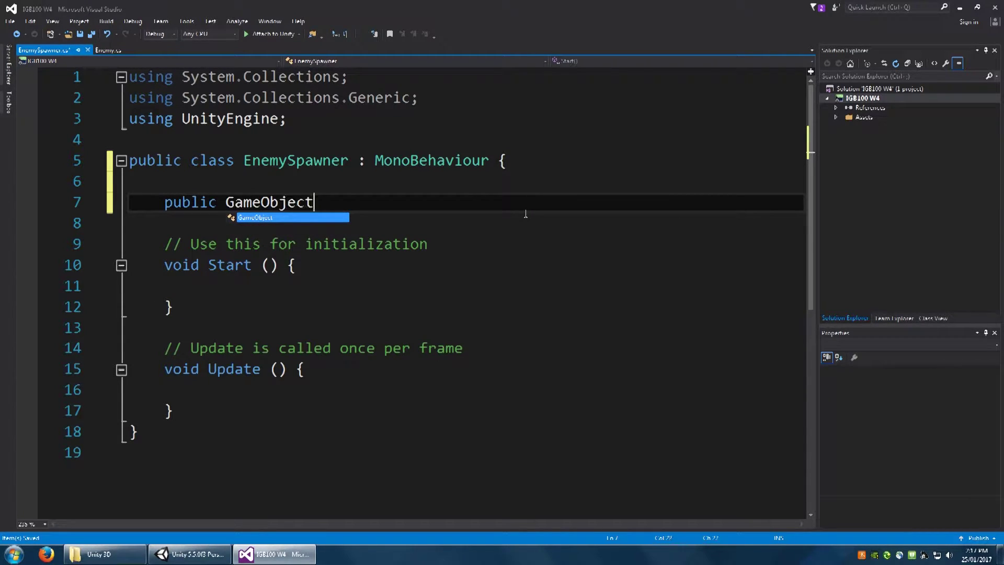
type(" enemy")
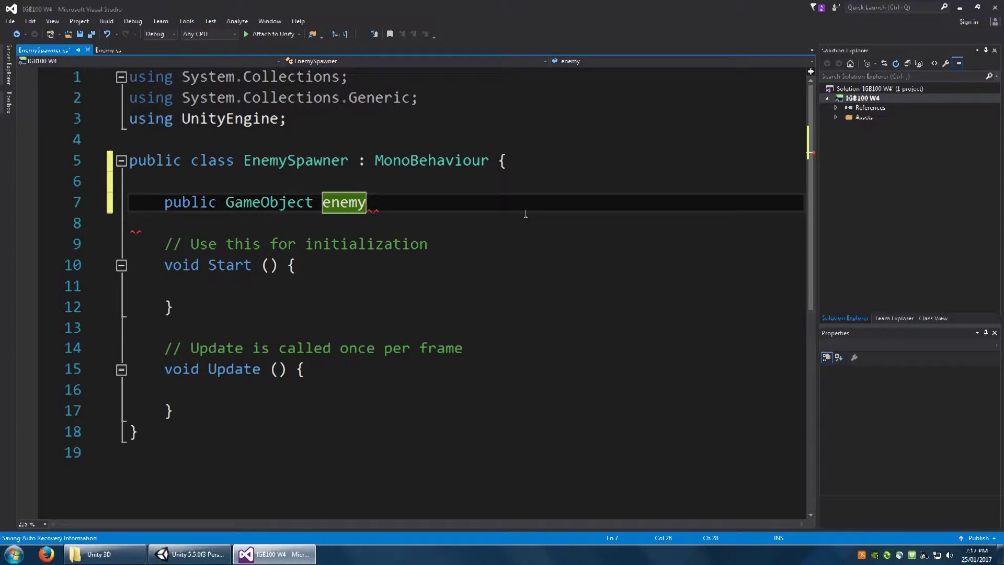
type(";")
key("ctrl+s")
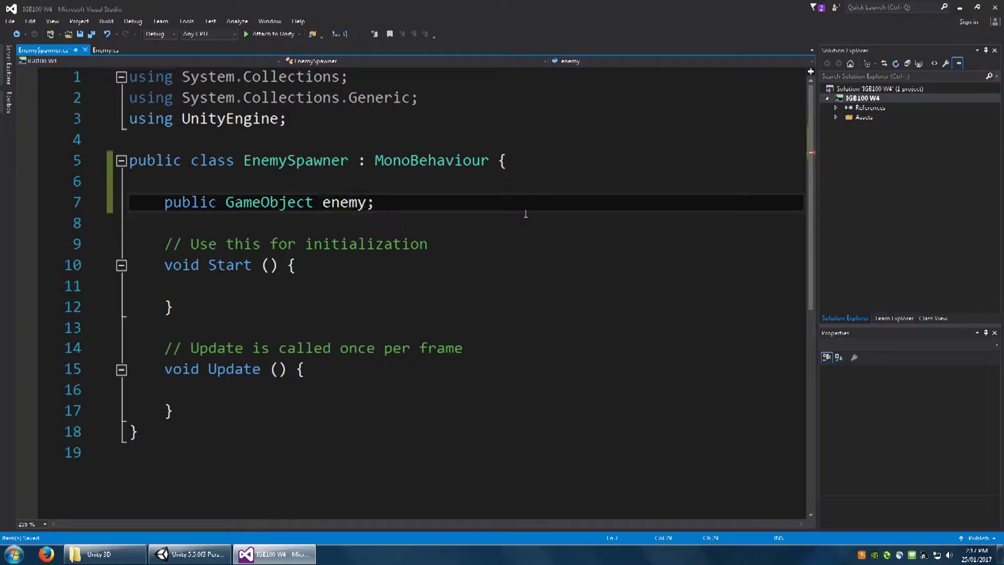
key("Return")
key("Return")
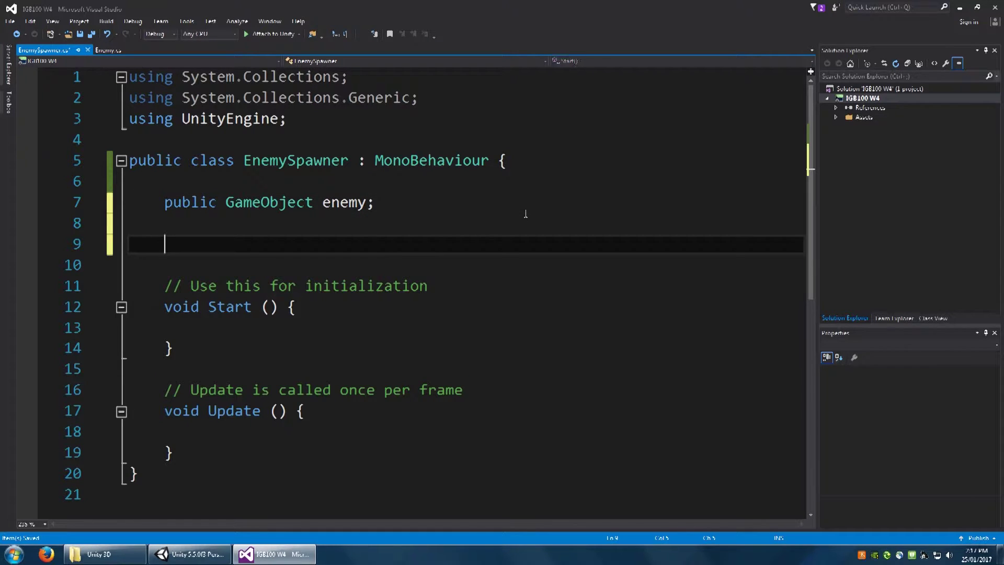
type("pu")
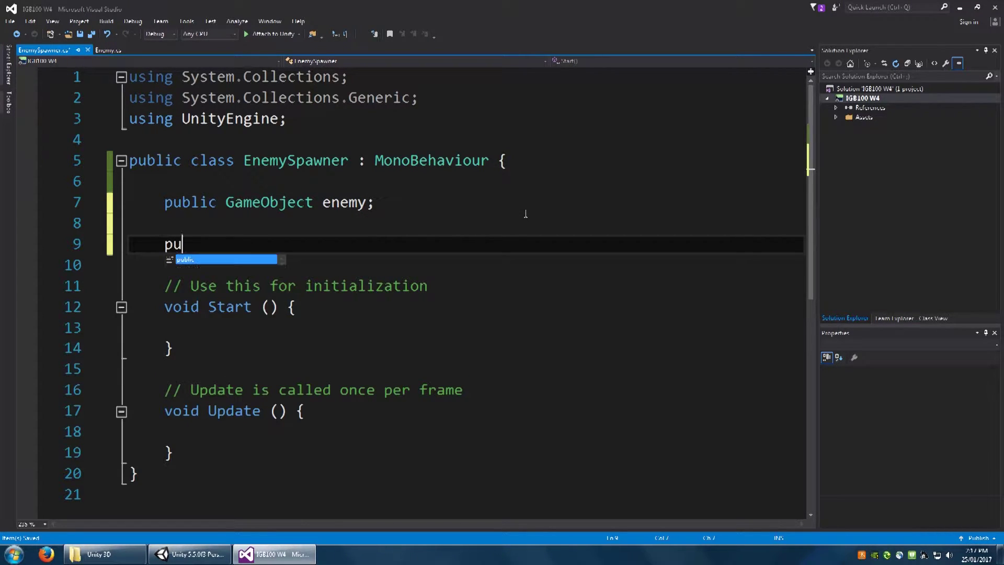
type("blic ")
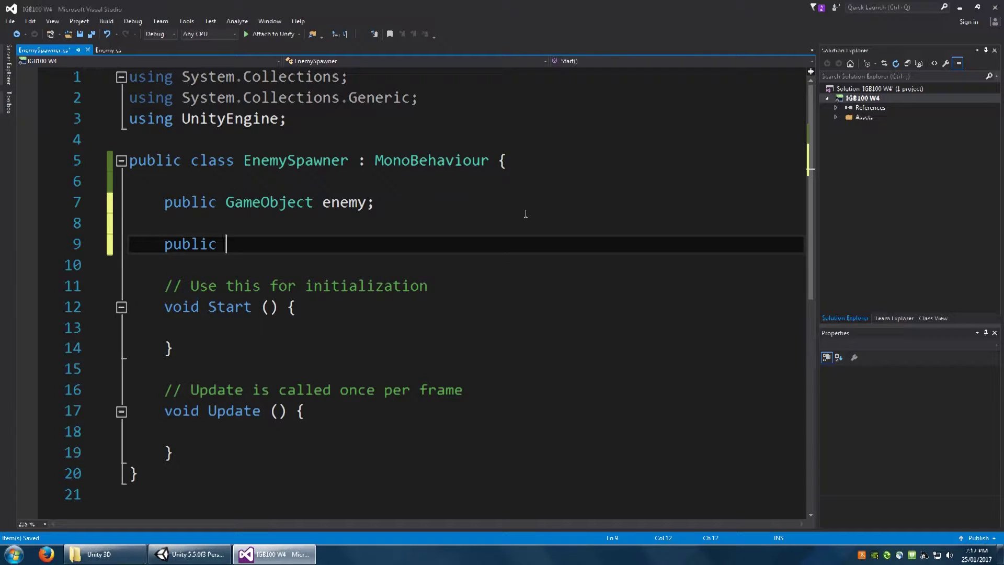
type("float ")
type("spawnRate")
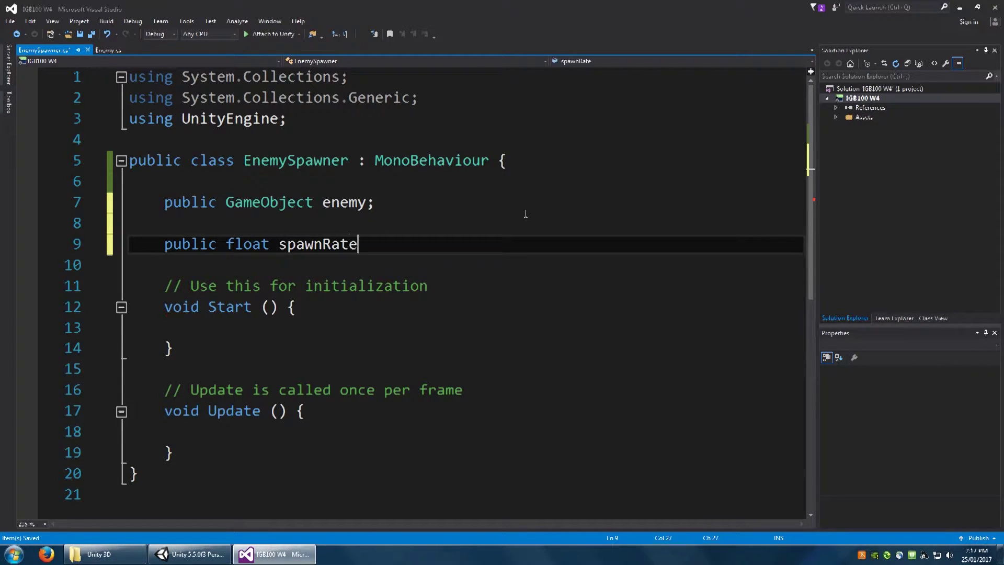
type(" = 2.0f")
type(";")
key("Return")
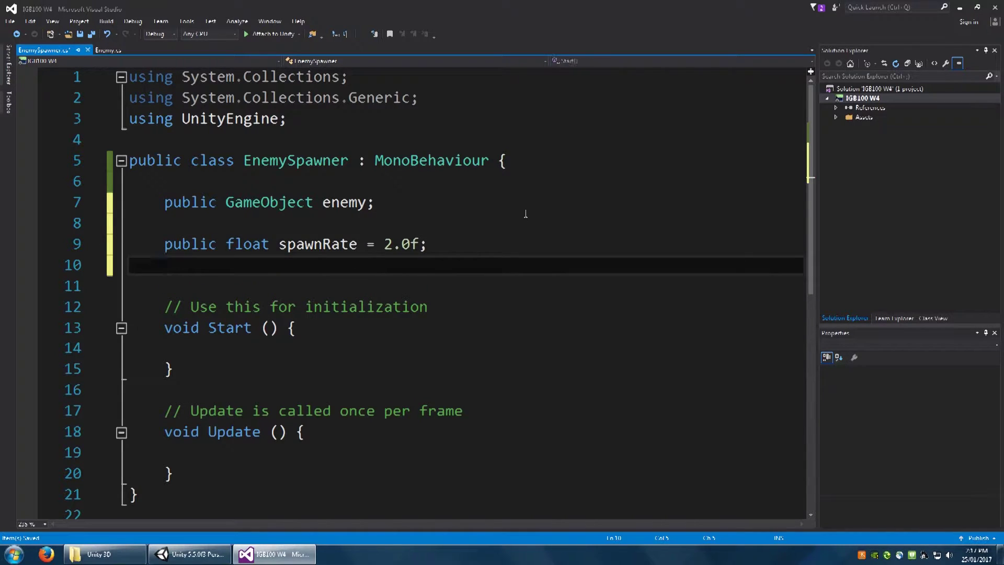
type("private fl")
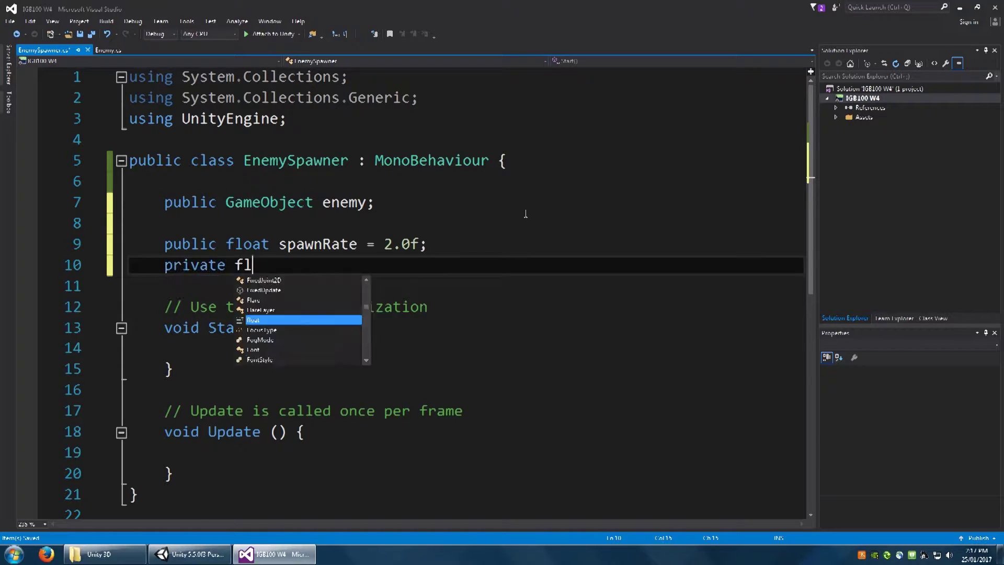
type("oat spawnTimer")
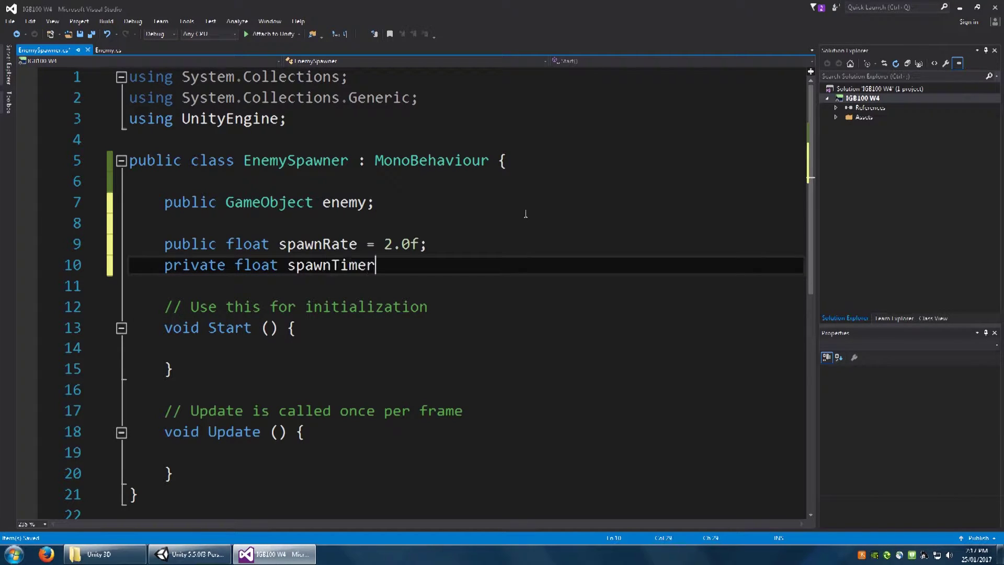
type(";")
scroll(219, 380, "down", 1)
Call SpawnEnemy() from Update and add an empty SpawnEnemy method.
left_click(269, 395)
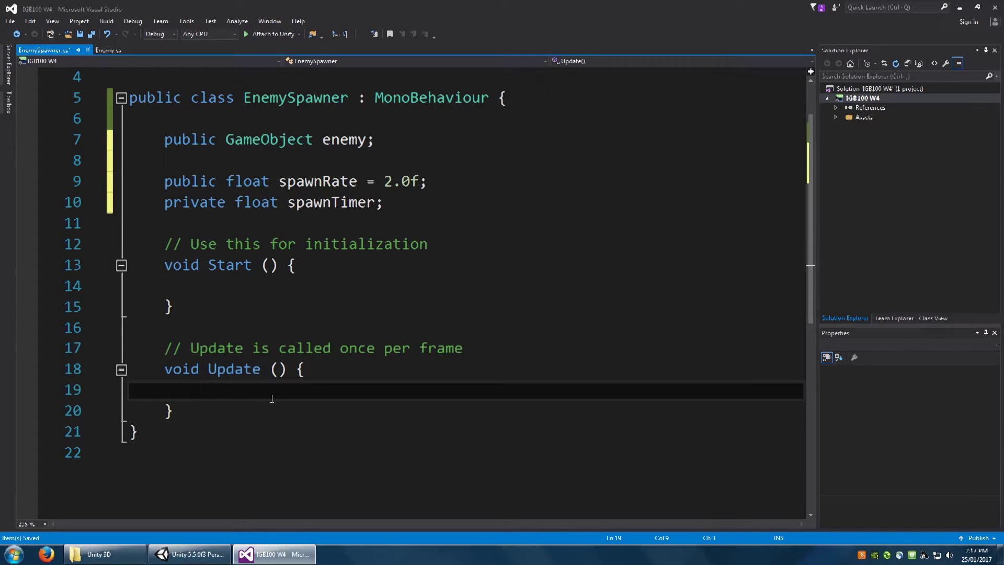
type("Spawn")
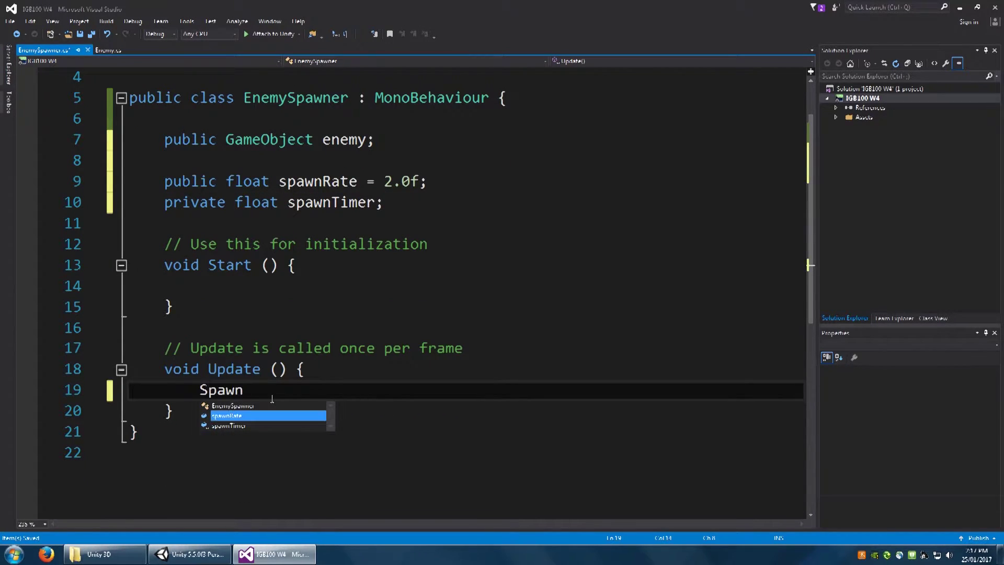
type("Enemy")
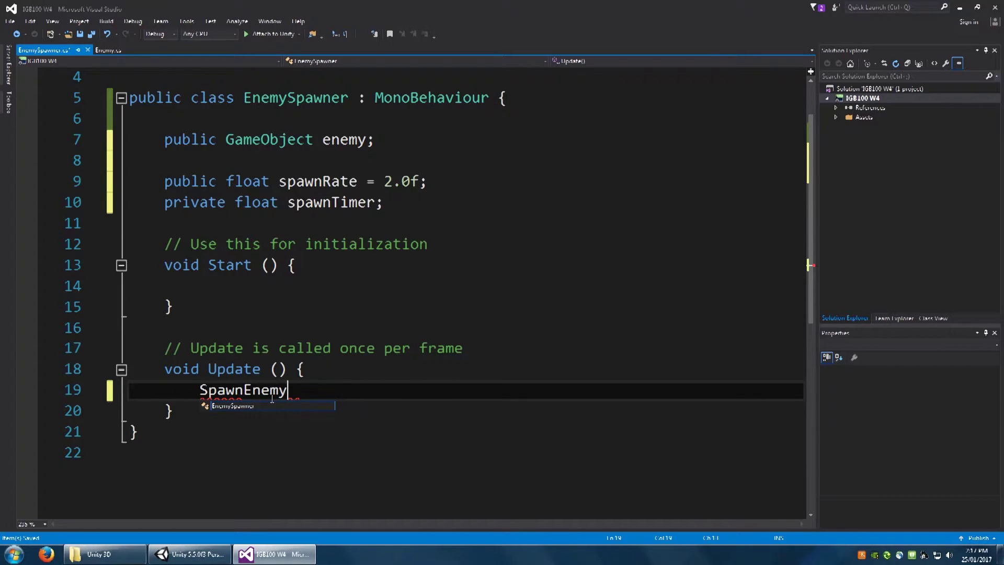
type("();")
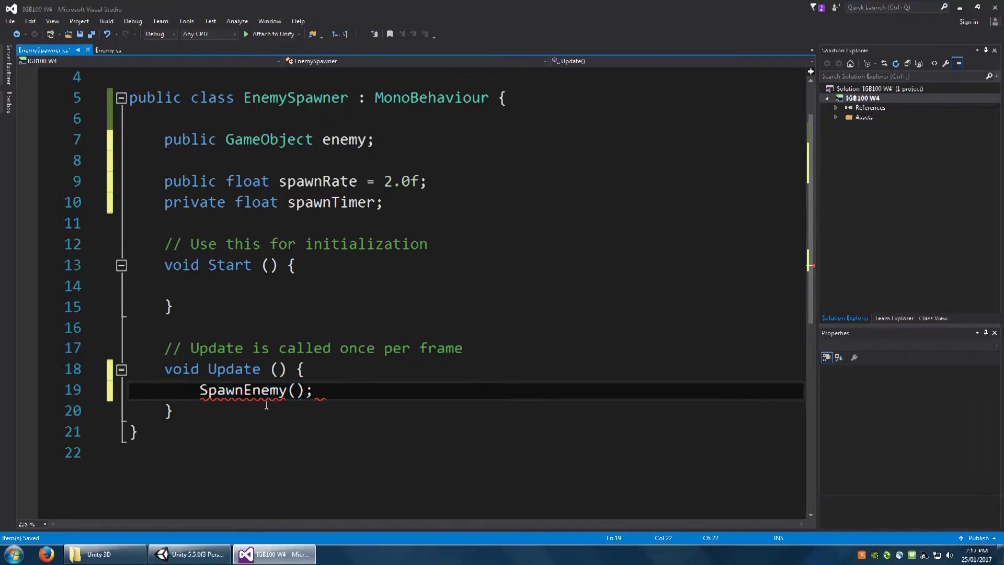
scroll(227, 295, "down", 2)
key("Down")
key("Return")
key("Return")
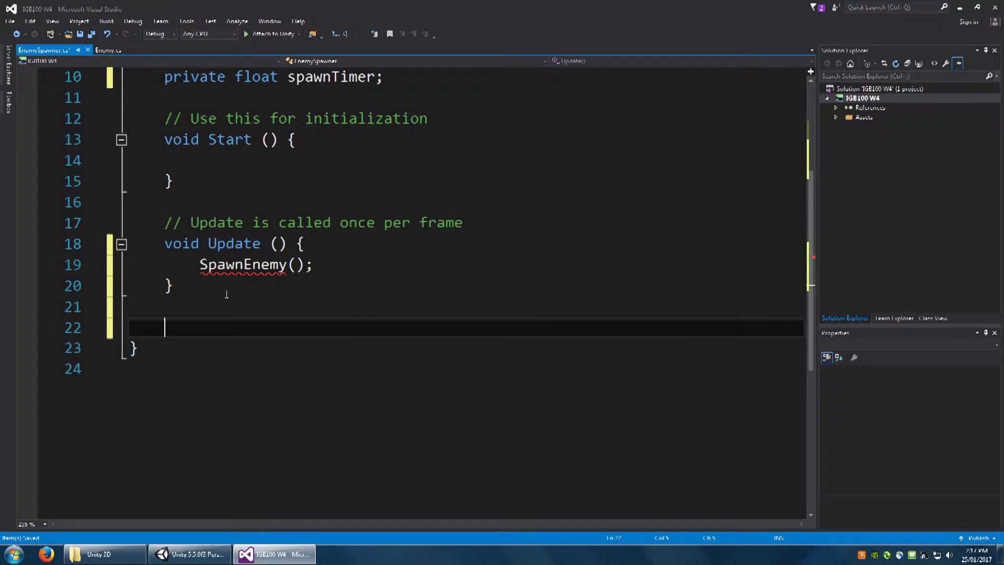
key("ctrl+space")
type("private voi")
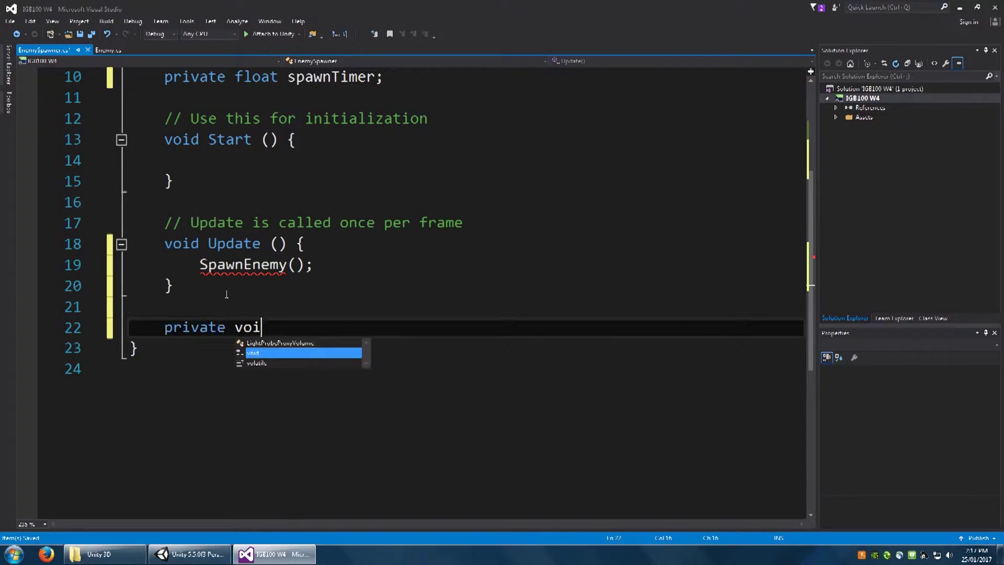
type("d SpawnEne")
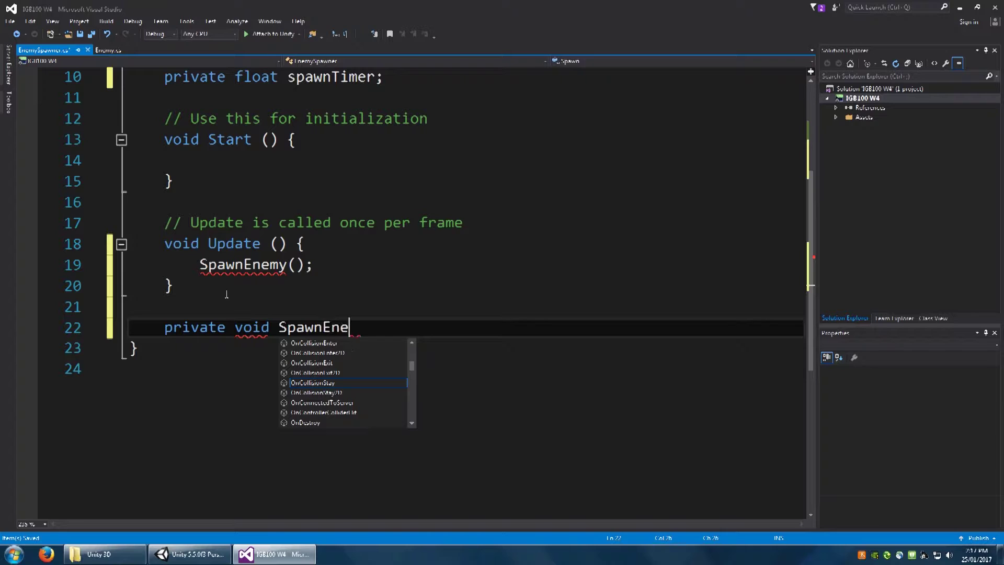
type("me")
key("BackSpace")
type("y()")
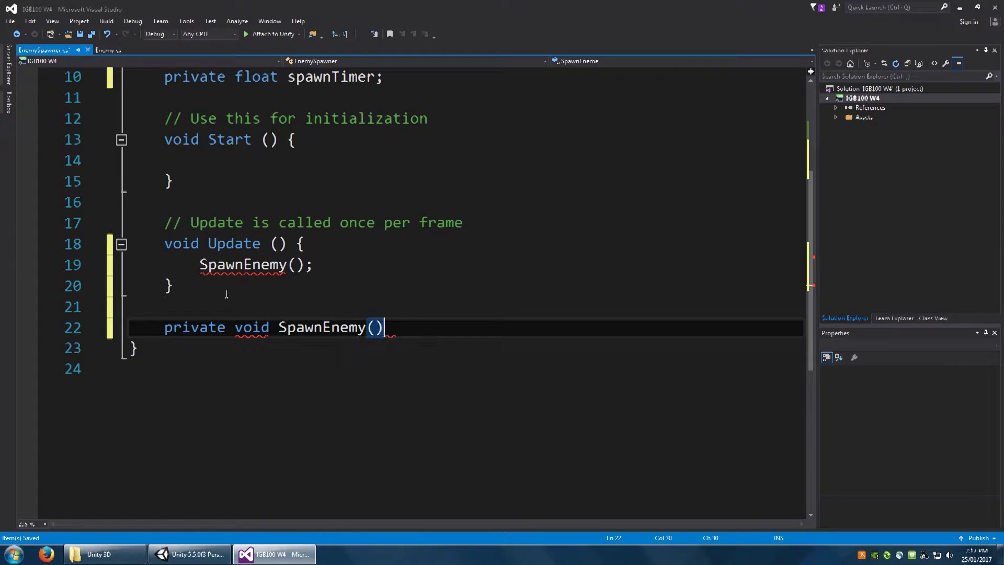
type(" {")
key("Return")
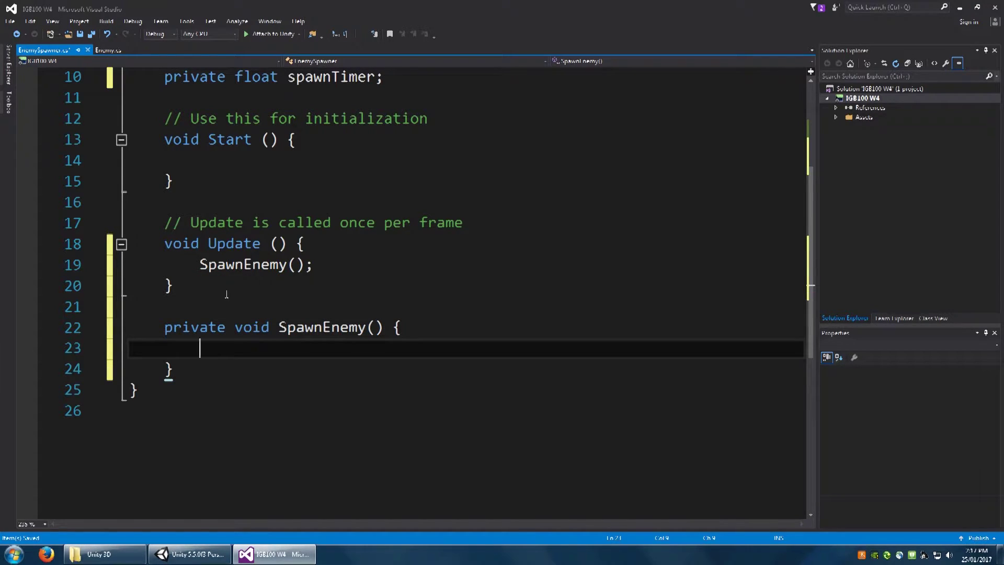
type("if(Ti")
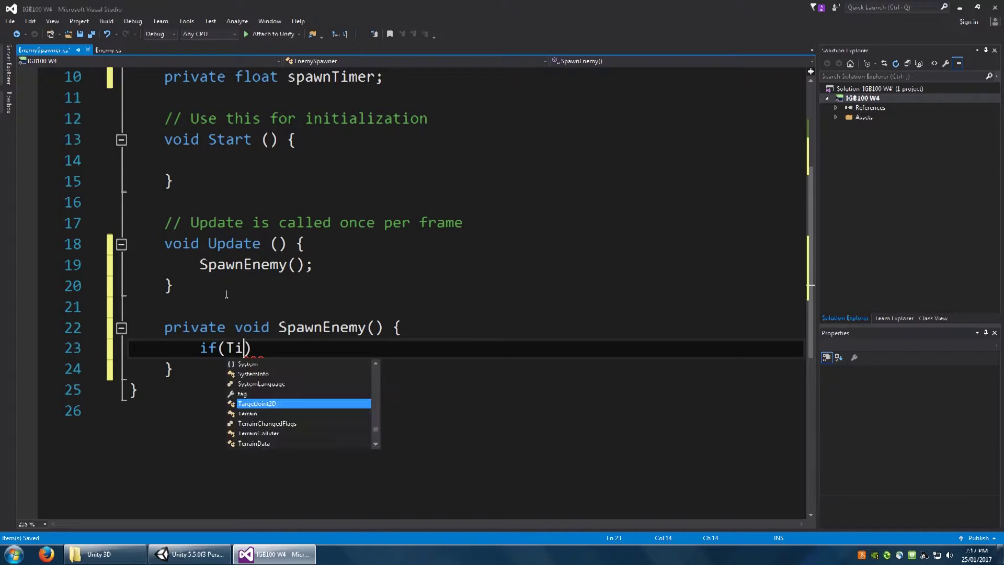
type("me.time ")
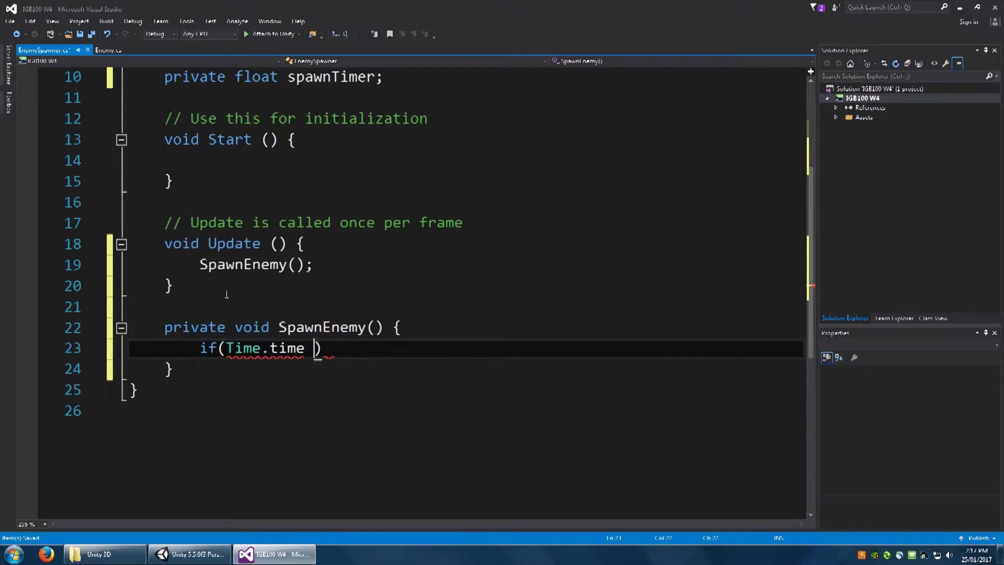
type("> spawn")
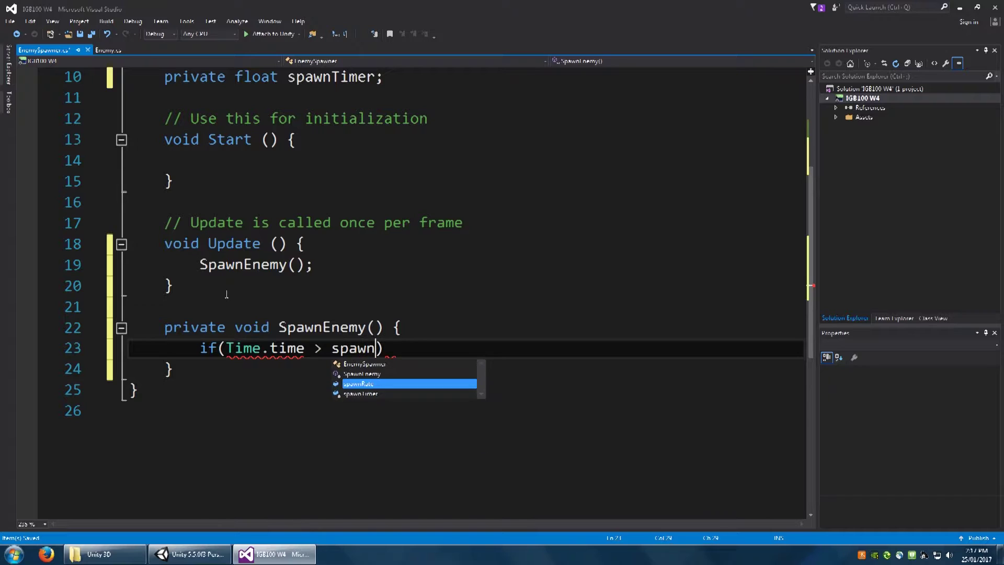
type("Timer")
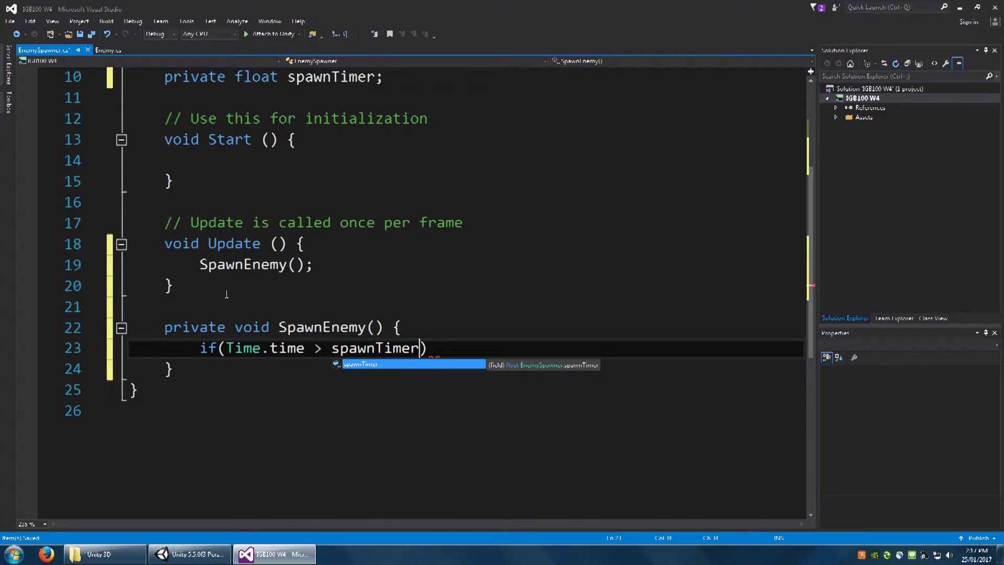
Give SpawnEnemy a timer check that instantiates the enemy, then save the script.
key("Escape")
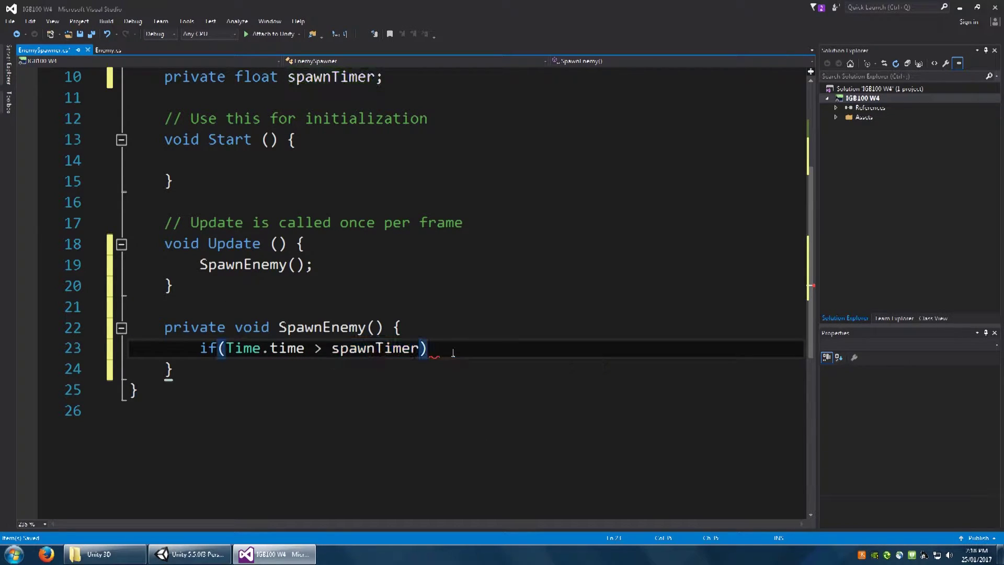
type("{")
key("Return")
type("Ins")
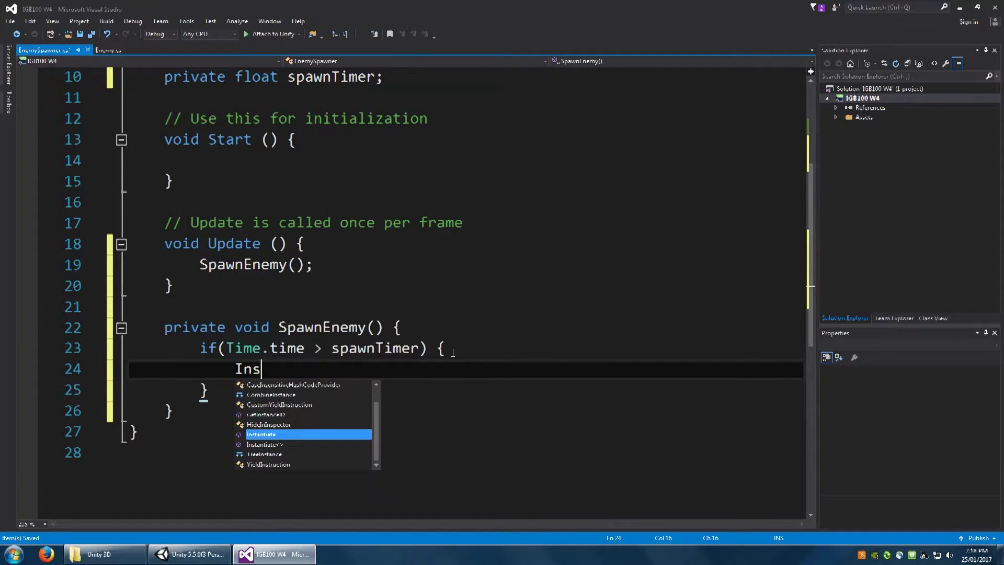
type("tantiate(")
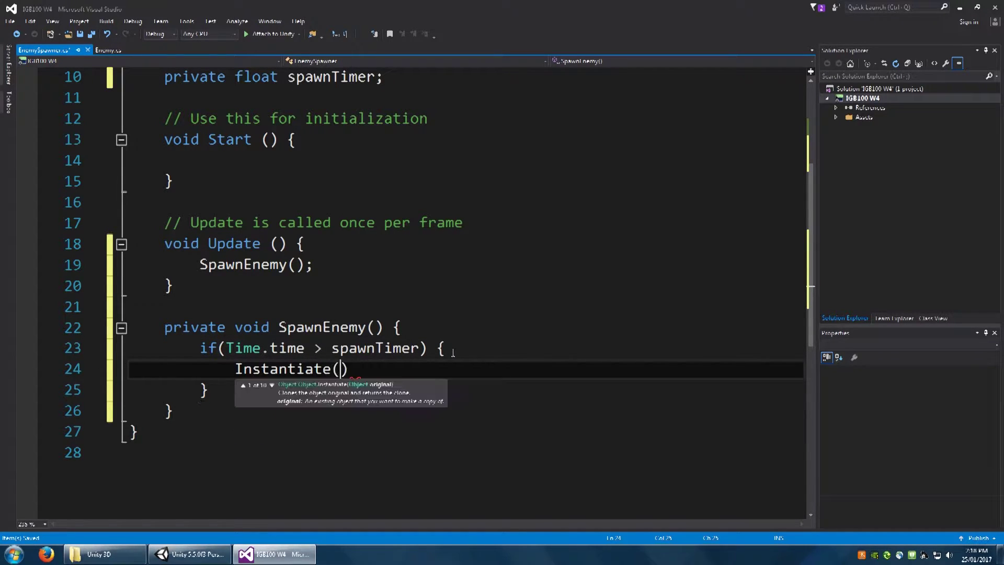
type("enemy, tran")
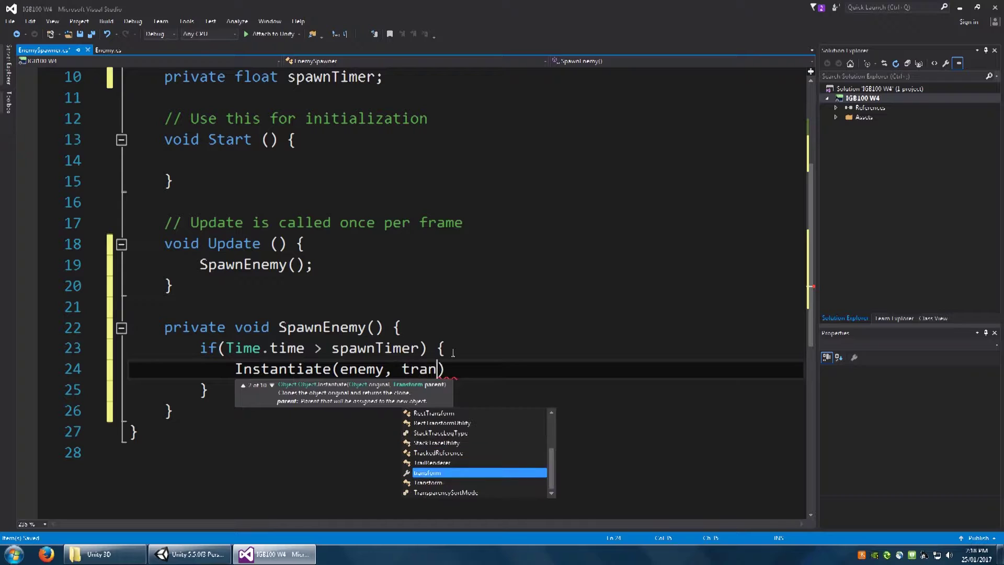
type("sform.posit")
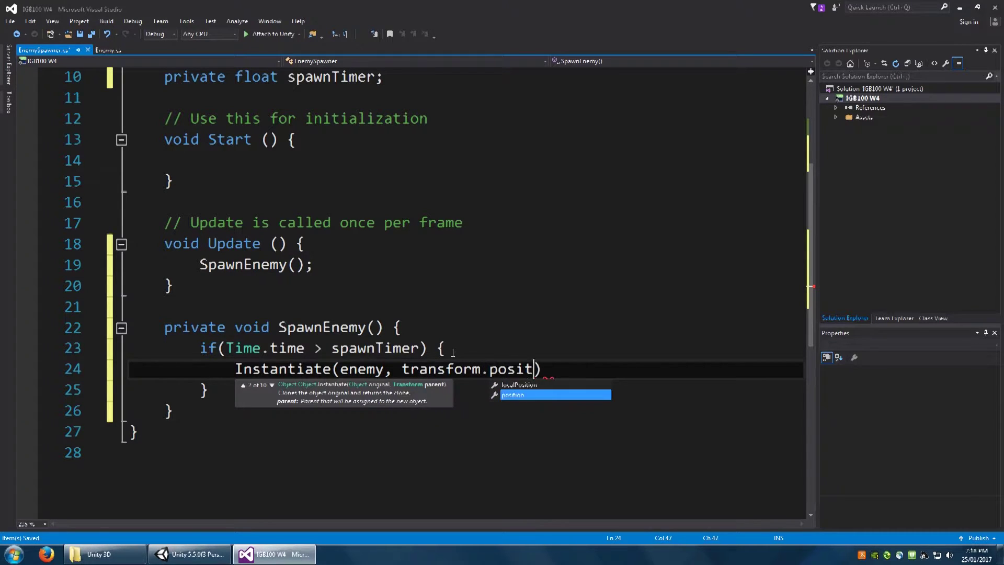
type("ion, trans")
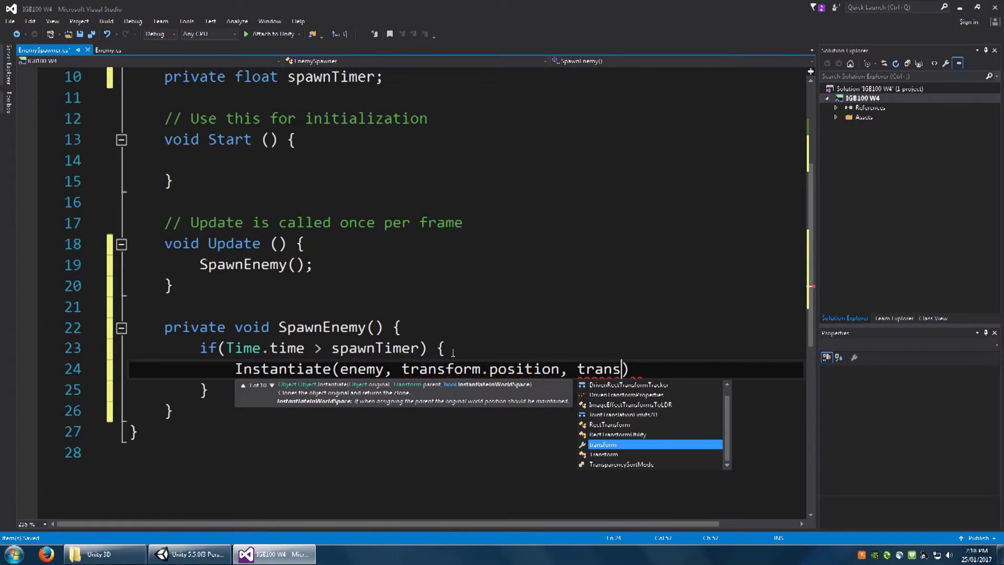
type("form.rota")
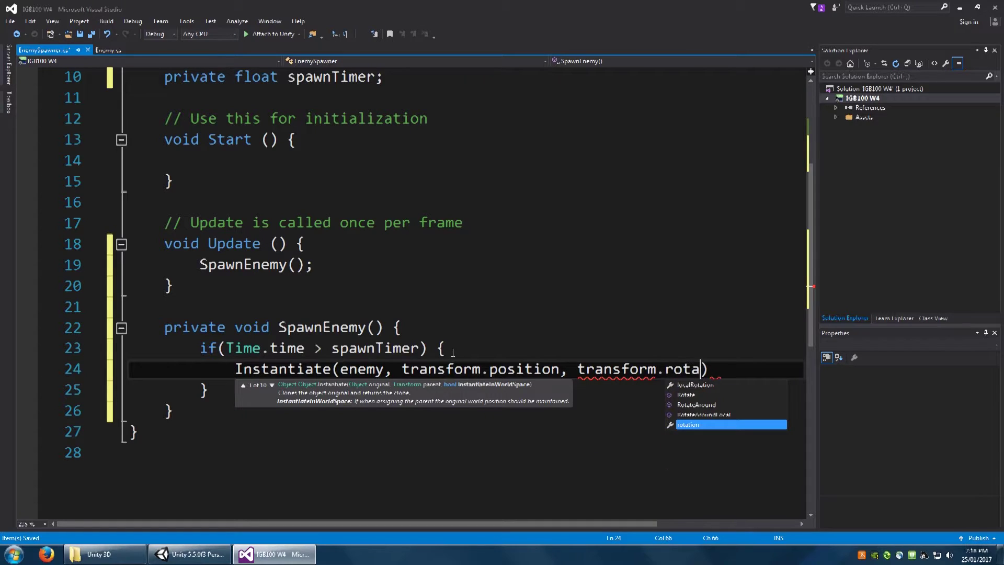
type("tion)")
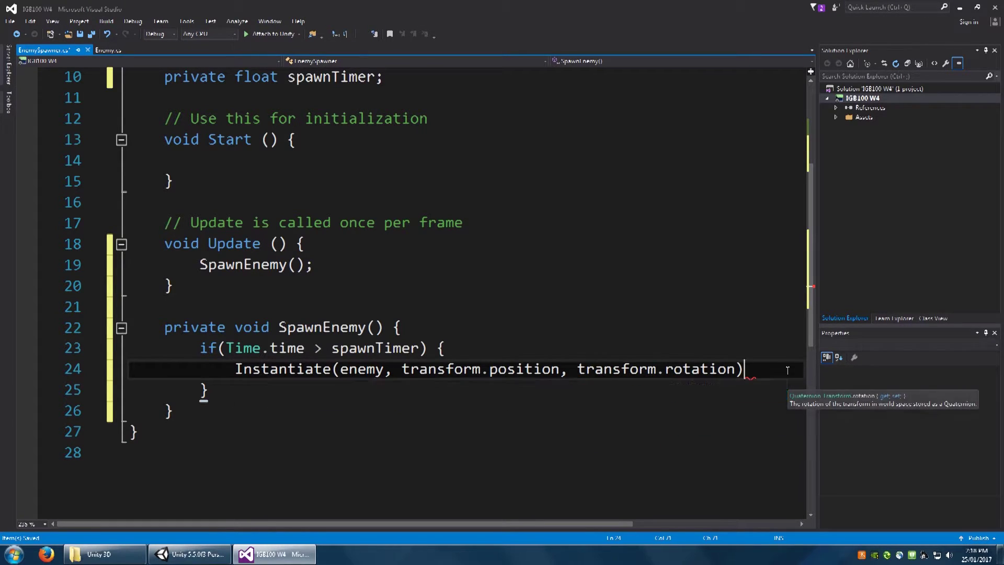
type(";")
key("Return")
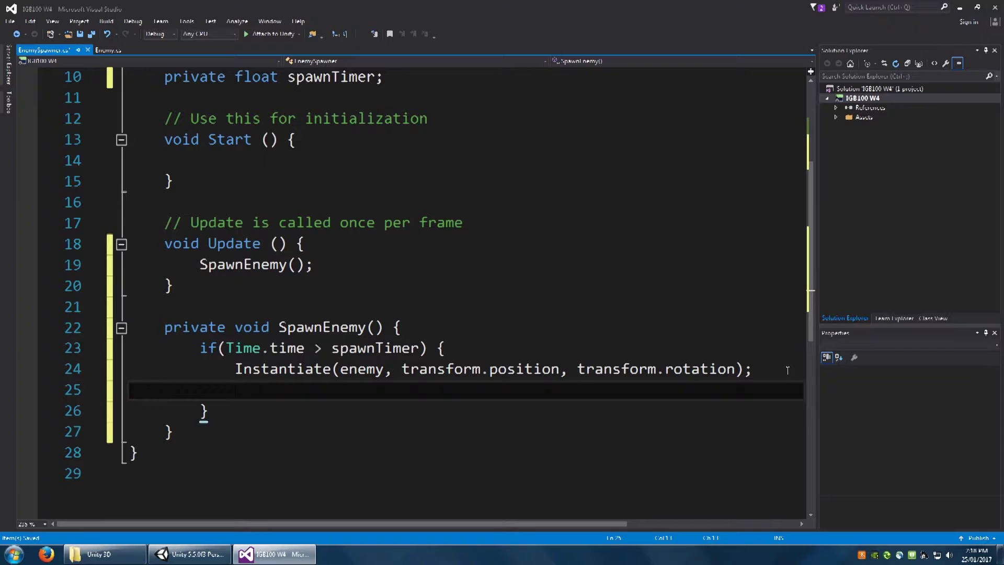
type("spawnTime")
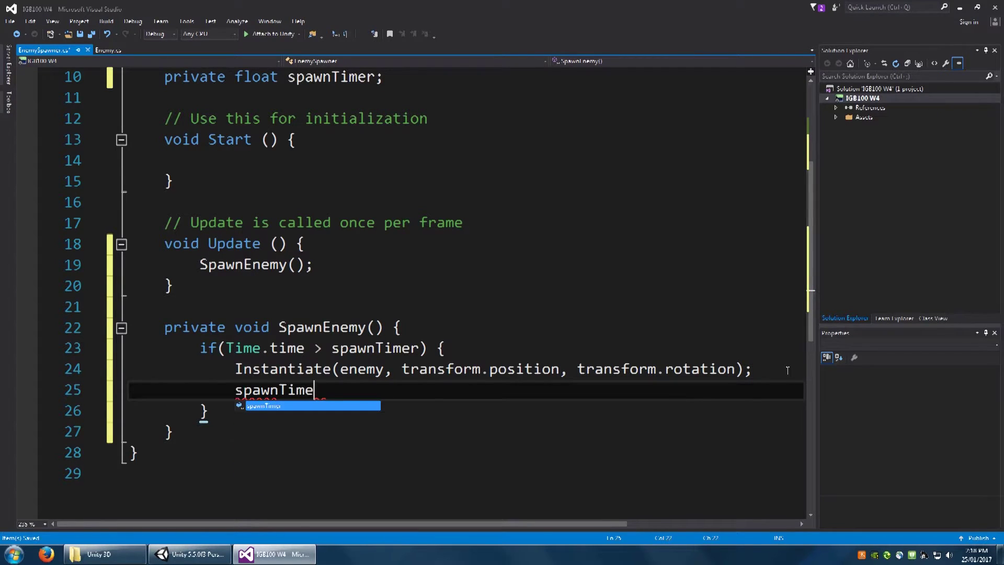
type("r = ")
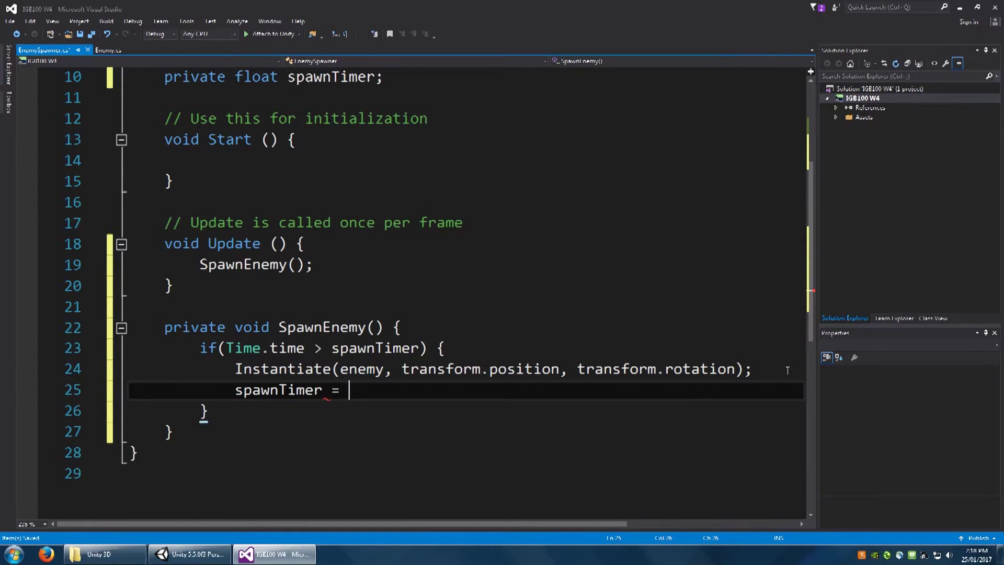
type("Time.time ")
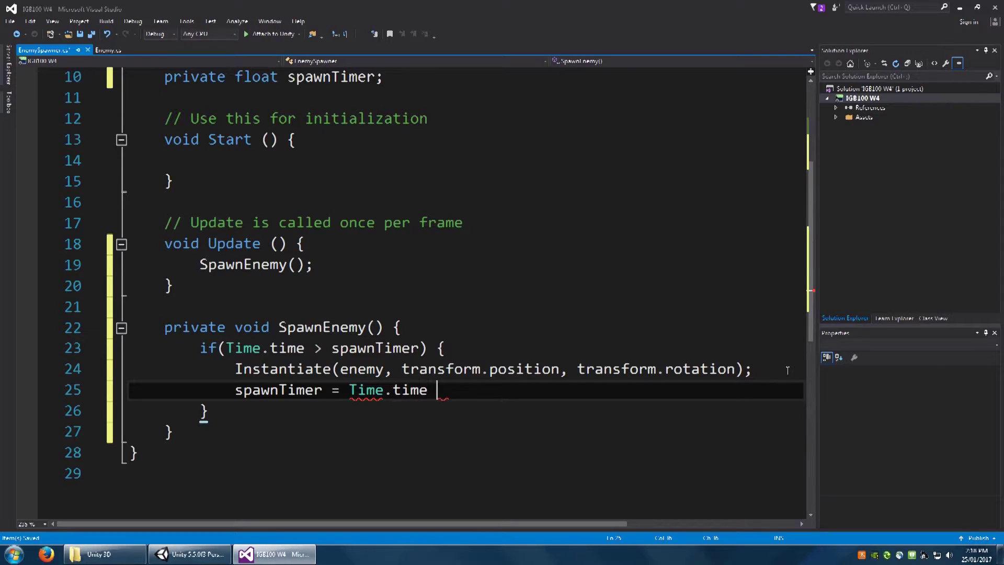
type("+ spawnRate")
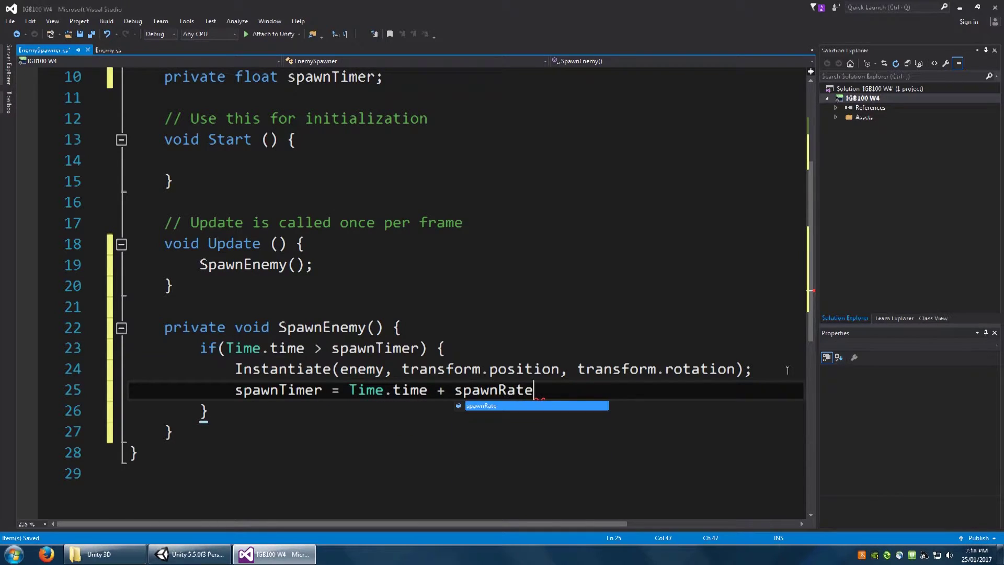
type(";")
key("ctrl+s")
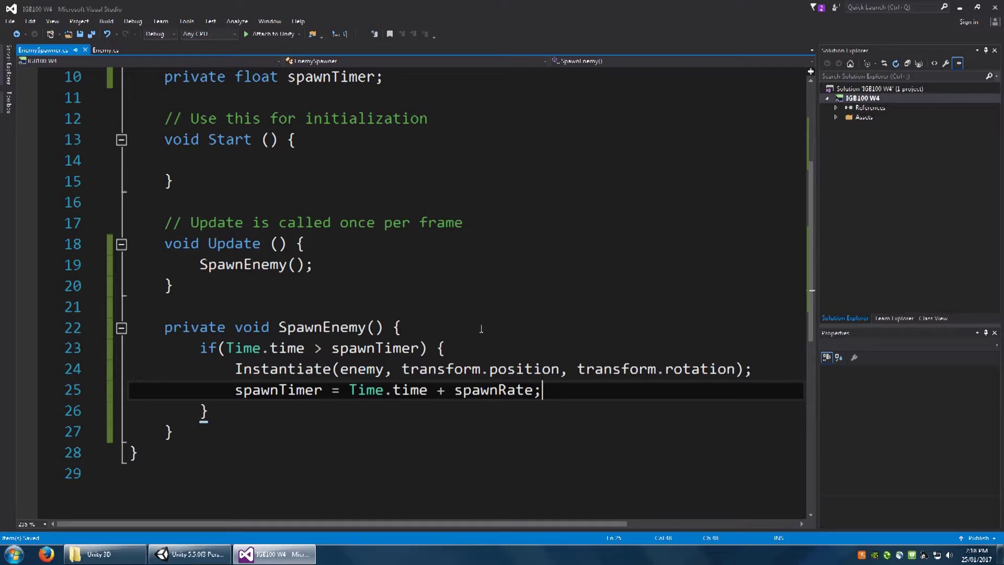
scroll(481, 329, "up", 1)
scroll(481, 328, "up", 2)
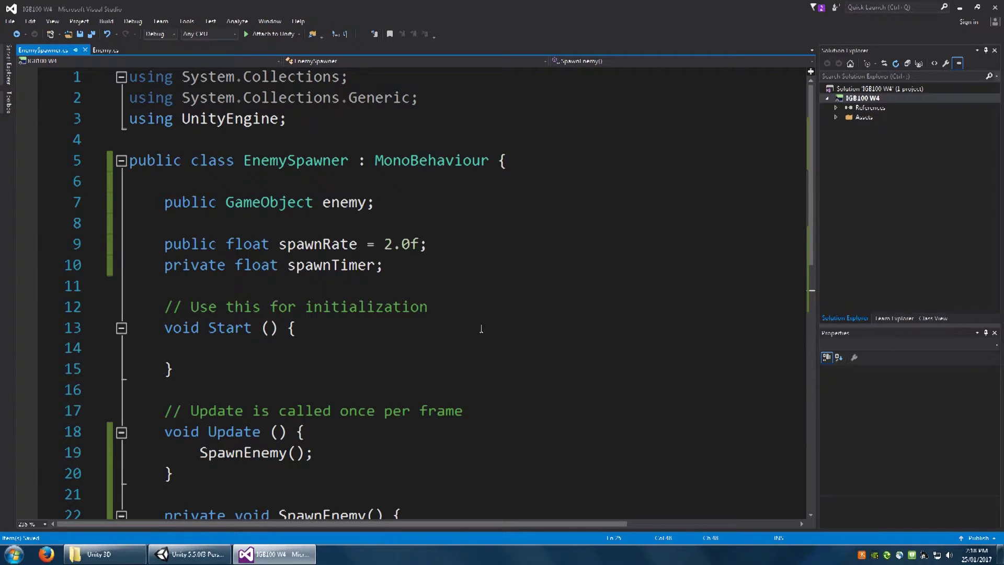
scroll(481, 328, "down", 2)
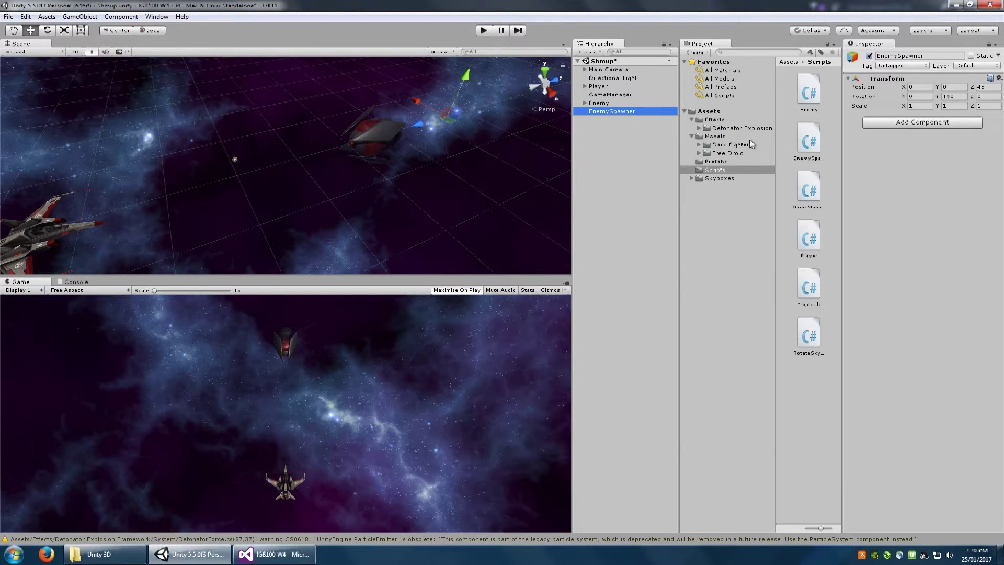
Add the EnemySpawner script component to the EnemySpawner object.
mouse_move(816, 146)
left_mouse_down()
mouse_move(908, 197)
mouse_move(903, 213)
left_mouse_up()
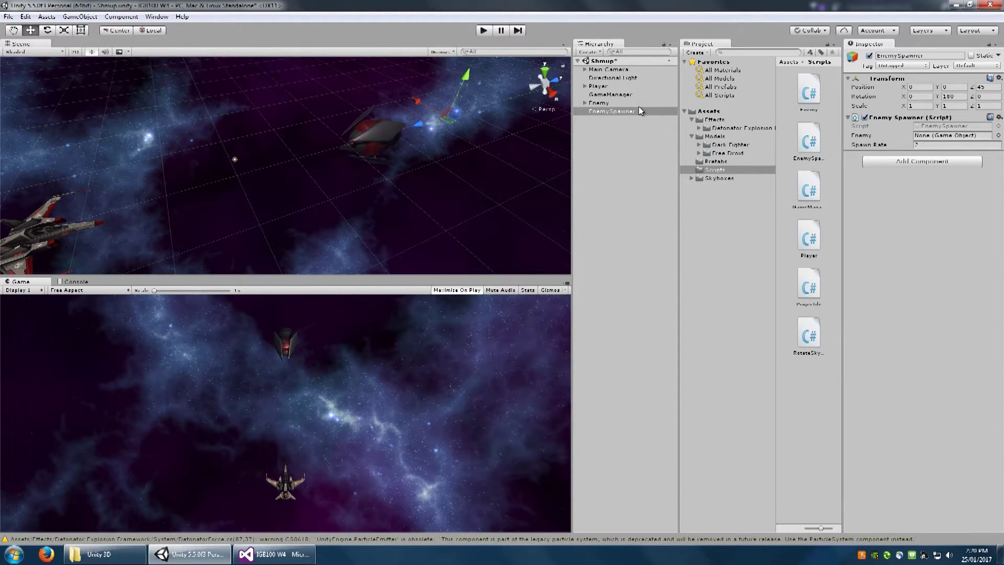
Save the Enemy ship as a prefab in the Prefabs folder.
left_click(714, 162)
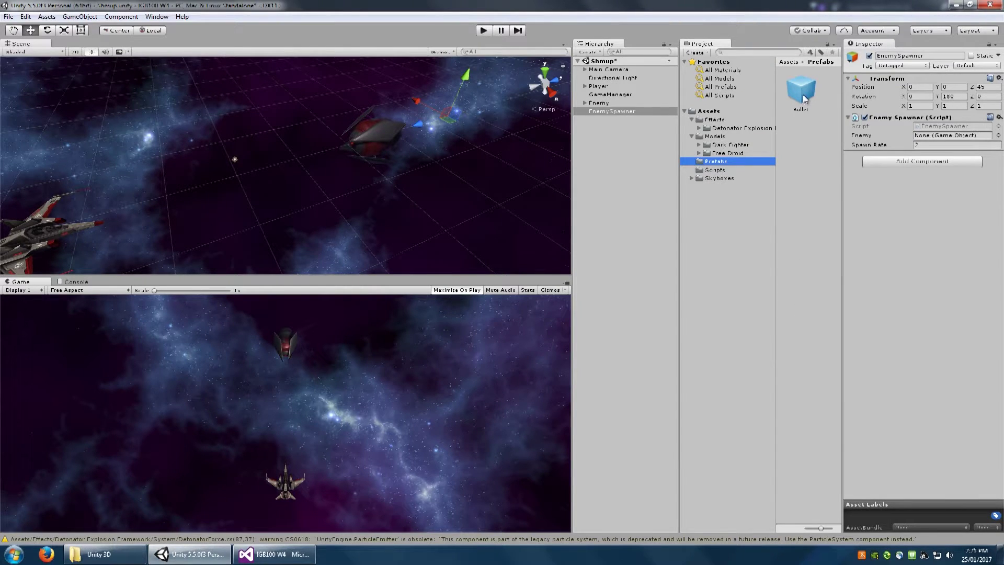
left_click(604, 104)
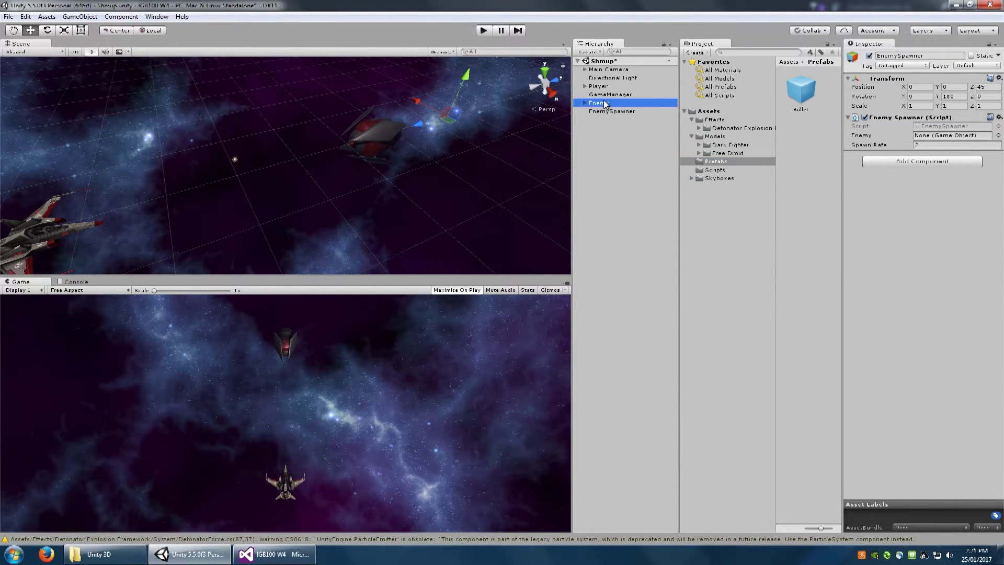
left_click_drag(604, 104, 816, 157)
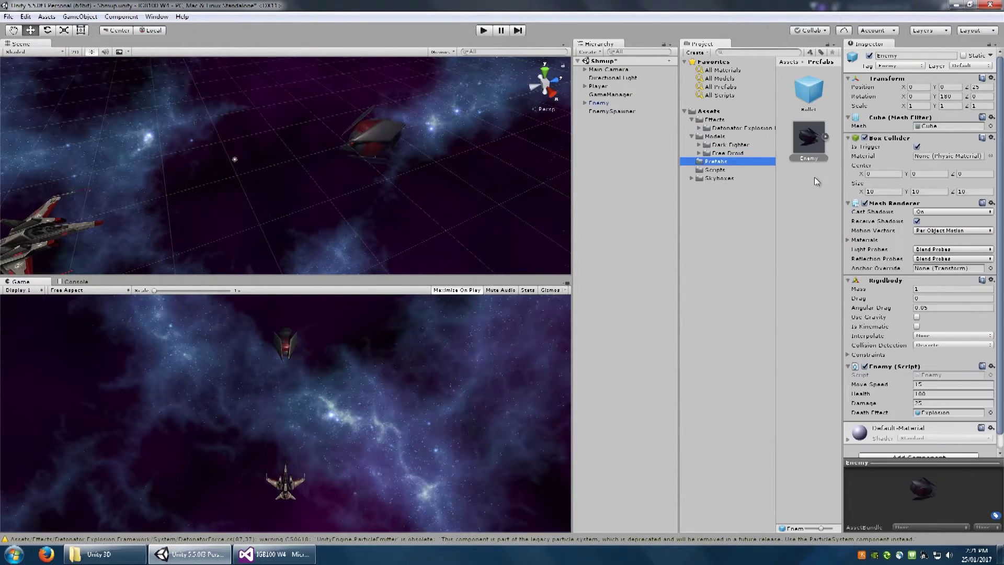
Delete Enemy from the scene and assign the Enemy prefab to EnemySpawner's Enemy slot.
left_click(612, 103)
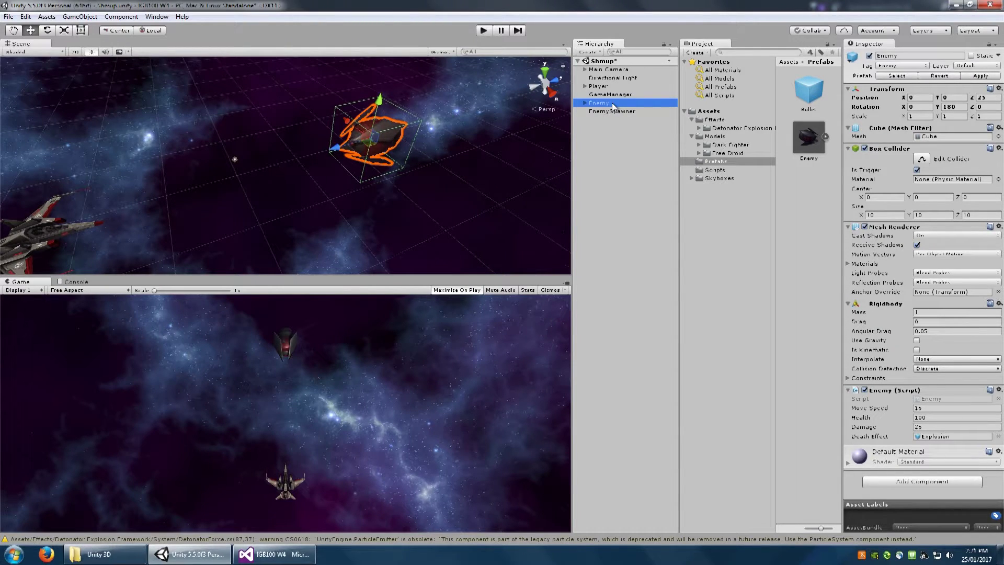
key("Delete")
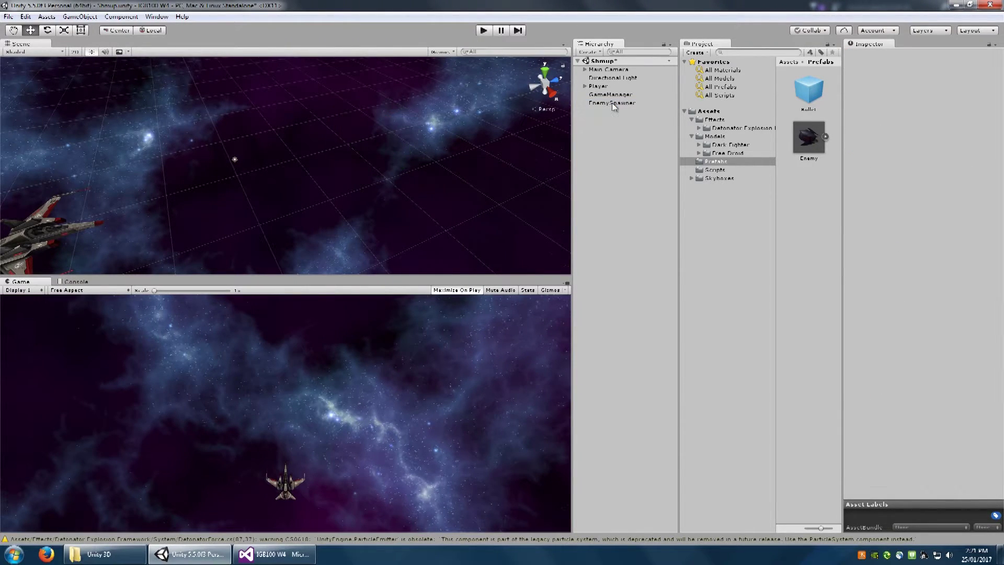
left_click(612, 103)
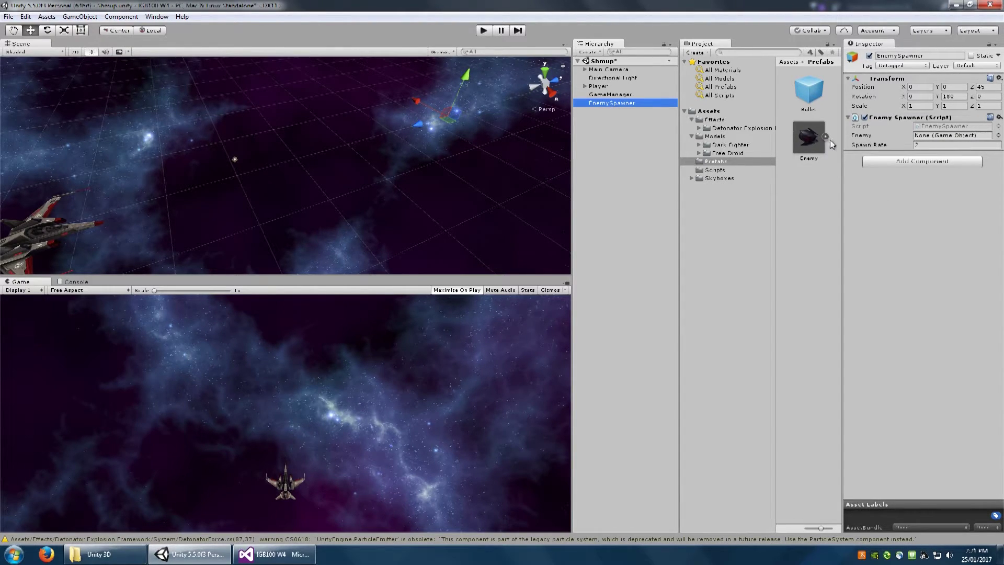
mouse_move(803, 141)
left_mouse_down()
mouse_move(892, 159)
mouse_move(943, 146)
left_mouse_up()
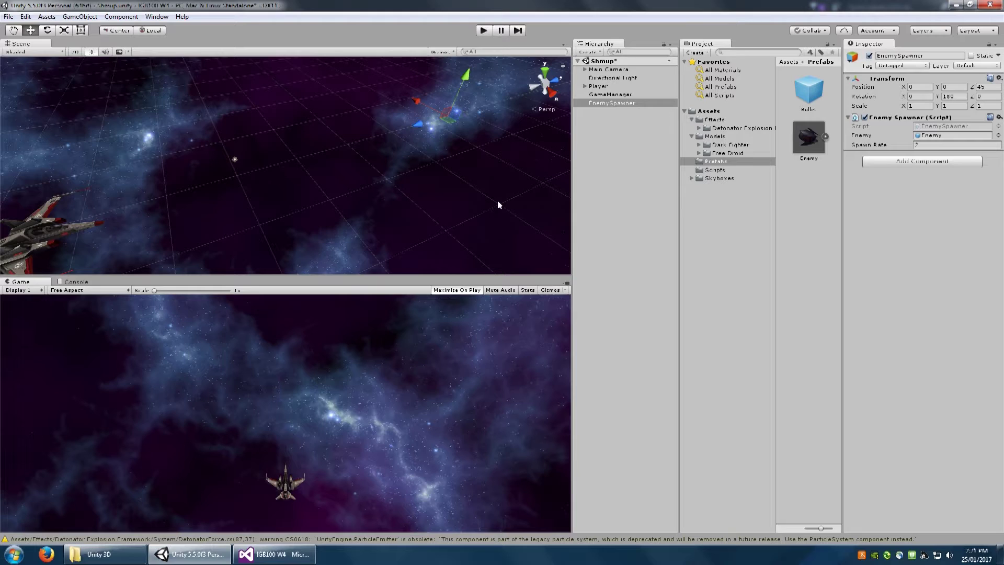
left_click(483, 30)
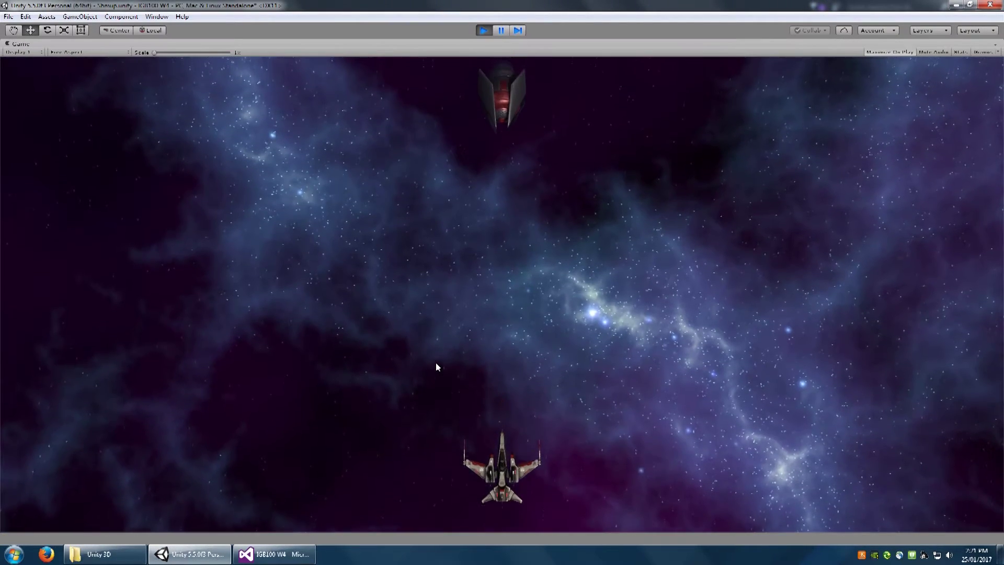
key("Left")
key("Right")
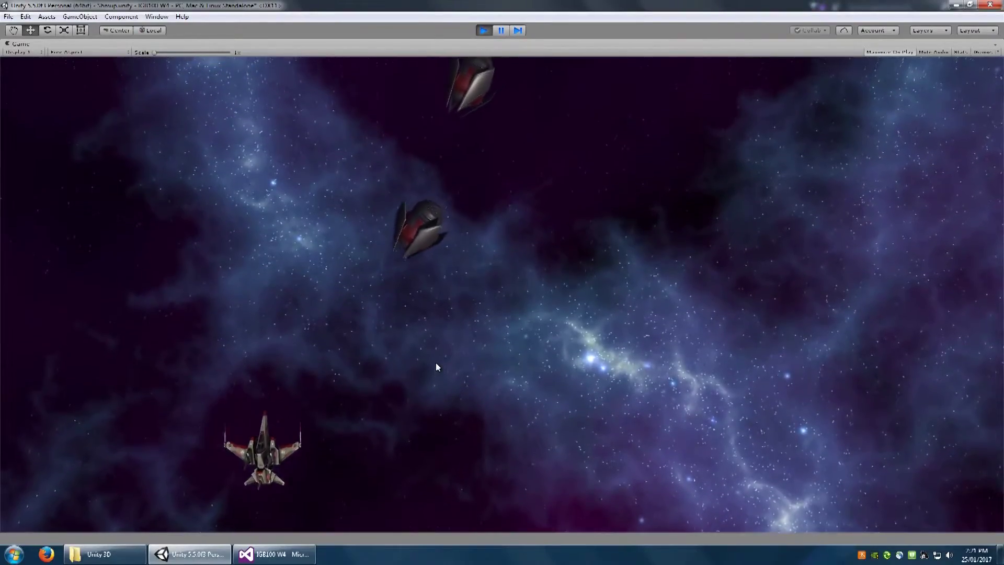
left_click(436, 366)
key("Left")
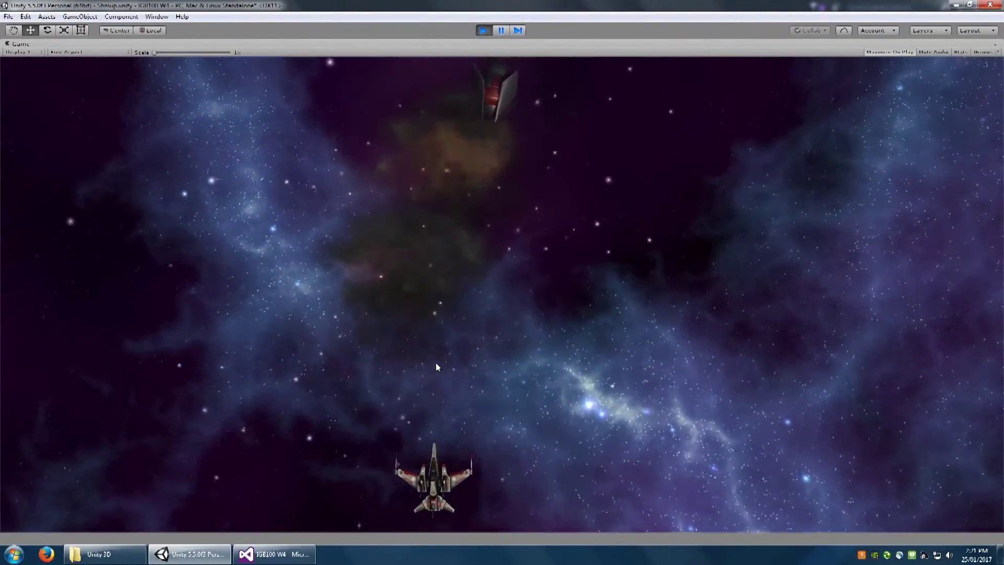
key("Right")
left_click(437, 366)
key("Left")
left_click(436, 366)
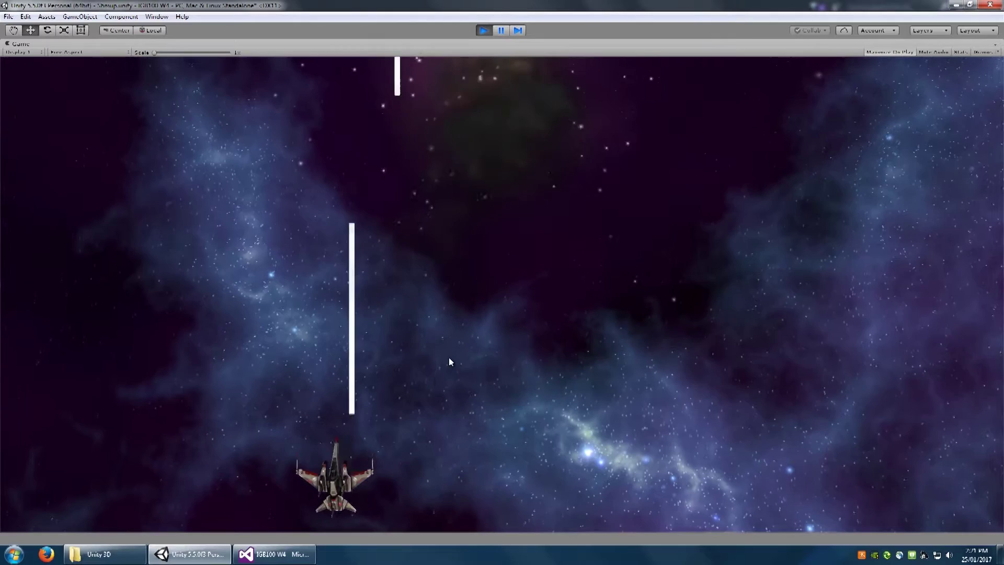
key("Right")
left_click(483, 31)
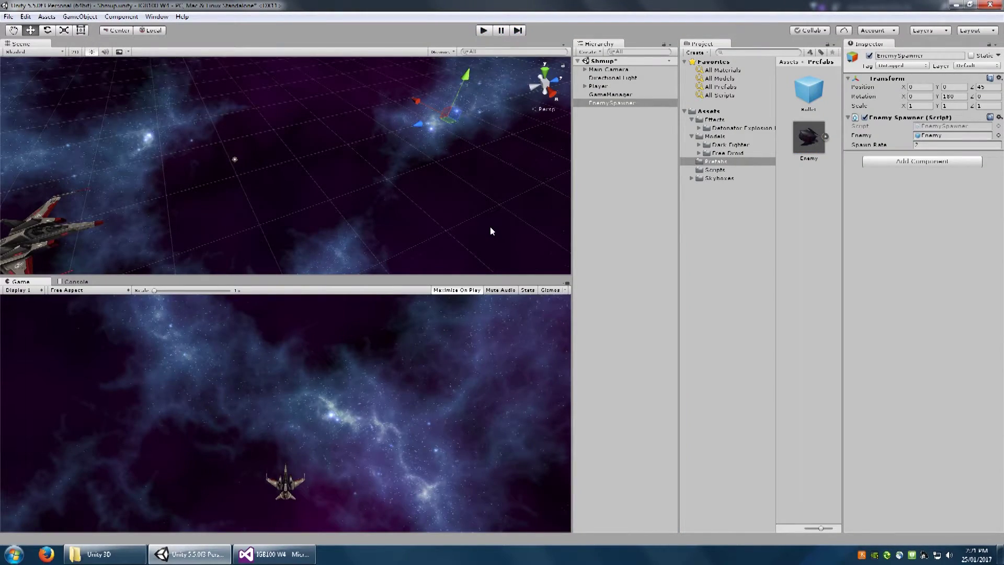
Duplicate the EnemySpawner object twice.
right_click(620, 103)
left_click(637, 147)
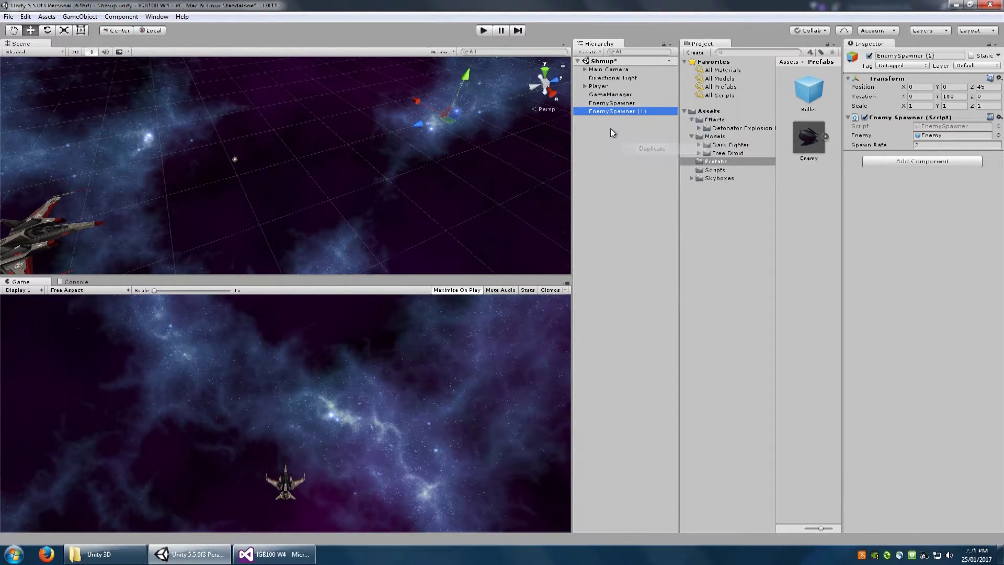
right_click(622, 113)
left_click(637, 157)
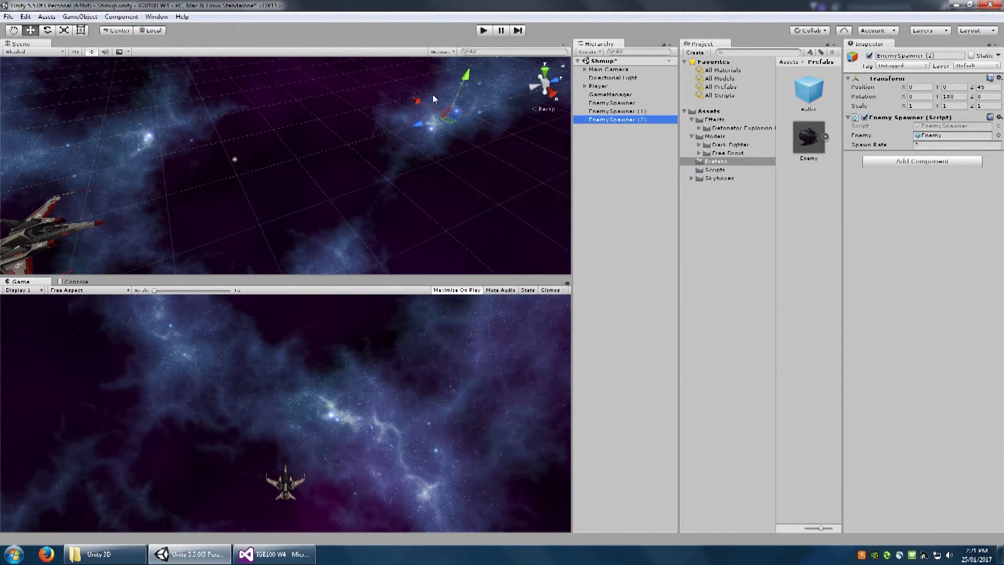
Move both spawner copies to new spots and change the first copy's spawn rate.
left_click_drag(432, 94, 329, 70)
left_click(630, 114)
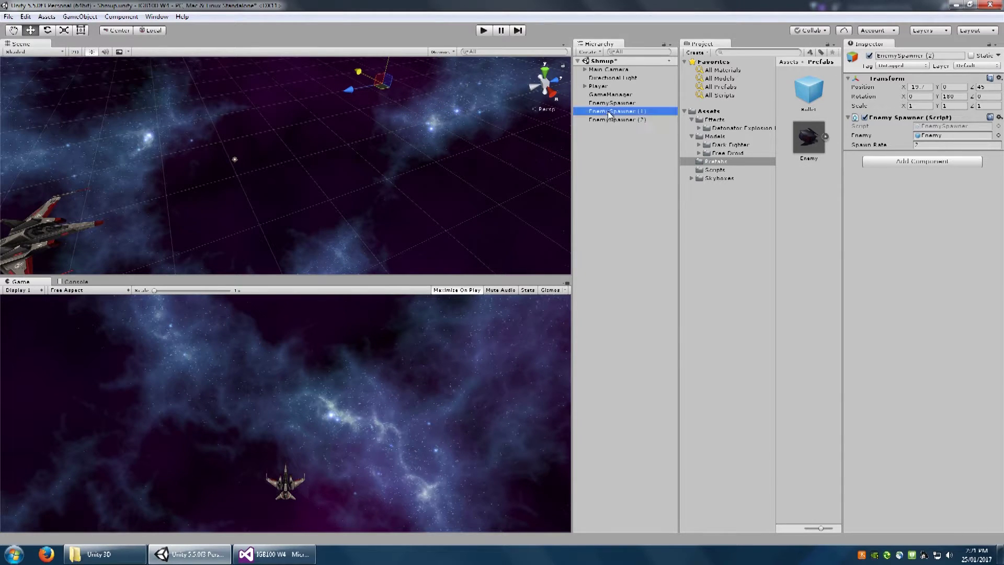
left_click_drag(415, 109, 486, 145)
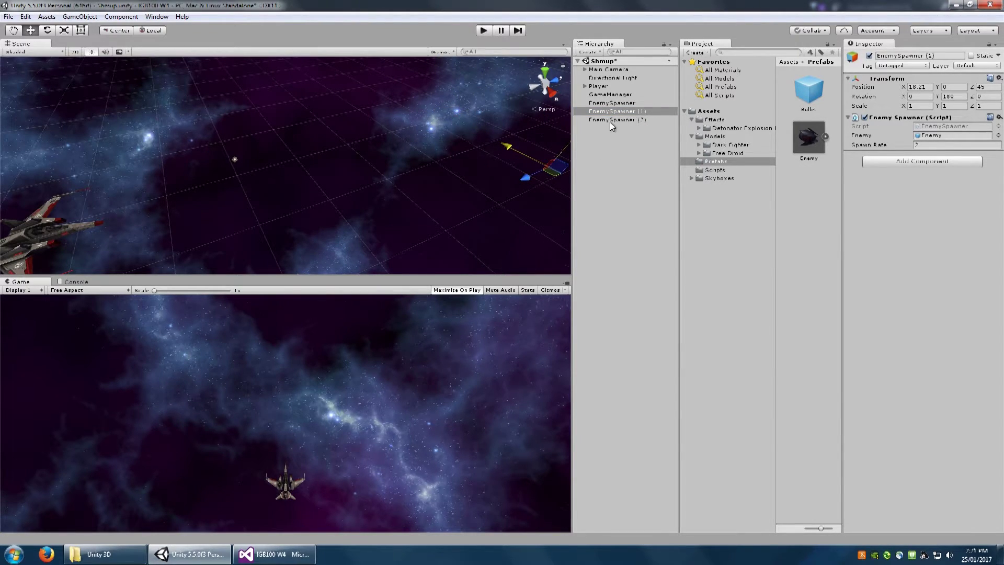
double_click(936, 144)
left_click(639, 119)
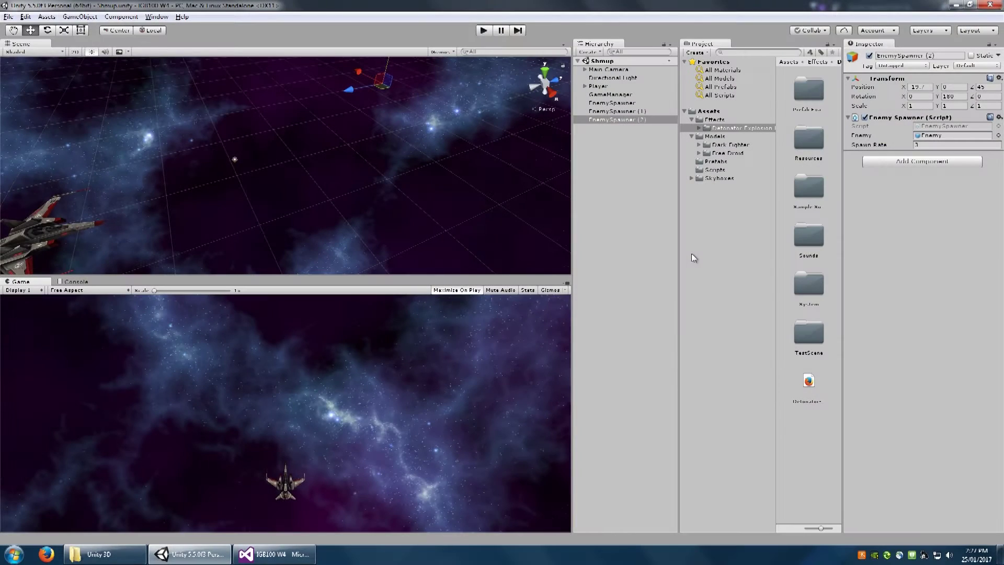
Play the shooter with three spawners, steering and firing at enemies, then stop Play mode.
left_click(483, 30)
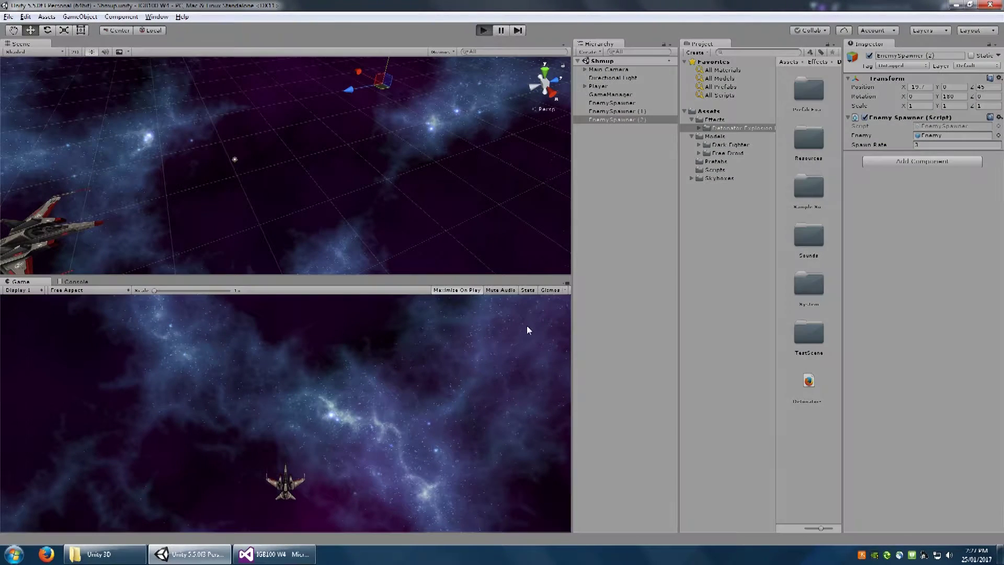
key("Right")
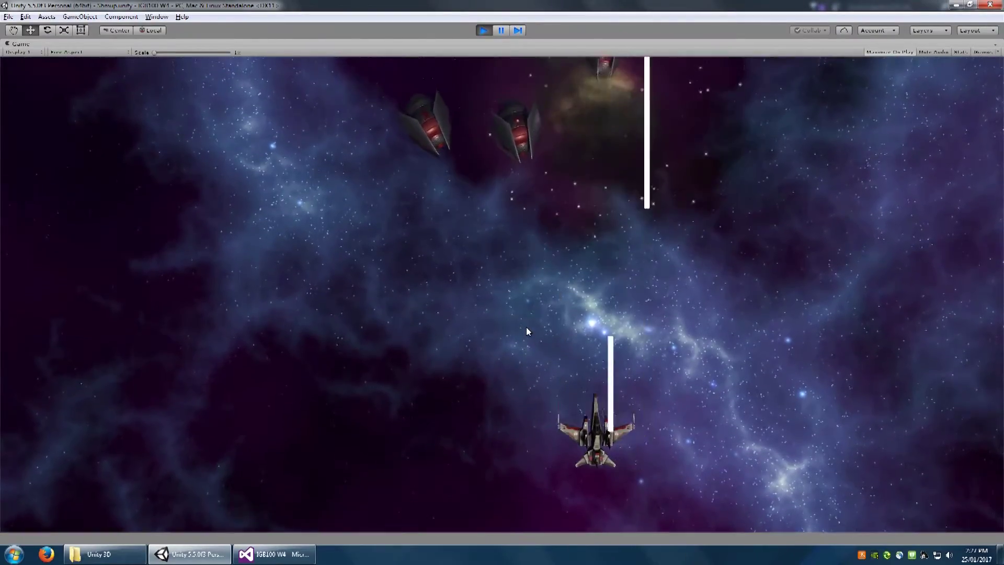
key("Left")
key("Left")
key("Right")
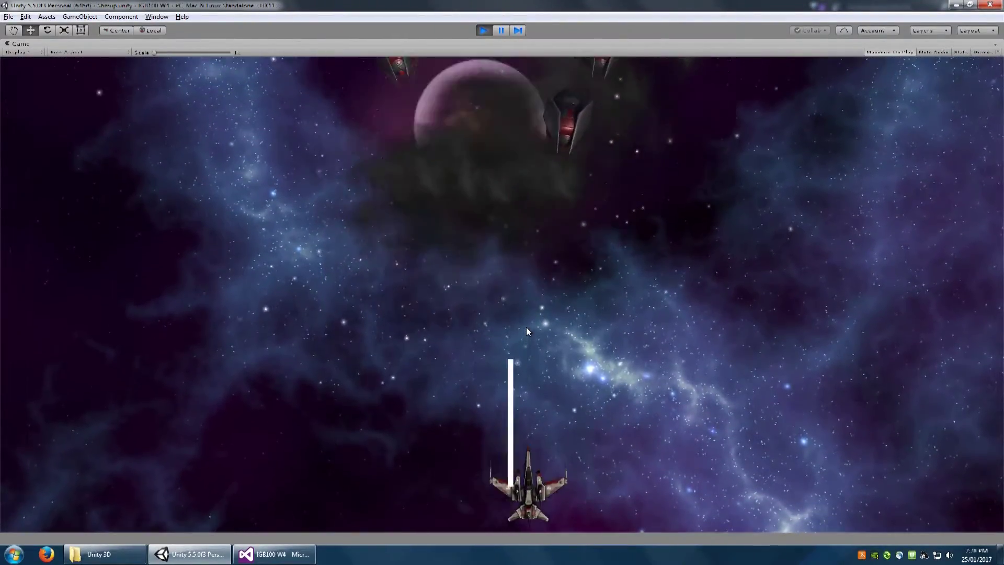
key("Left")
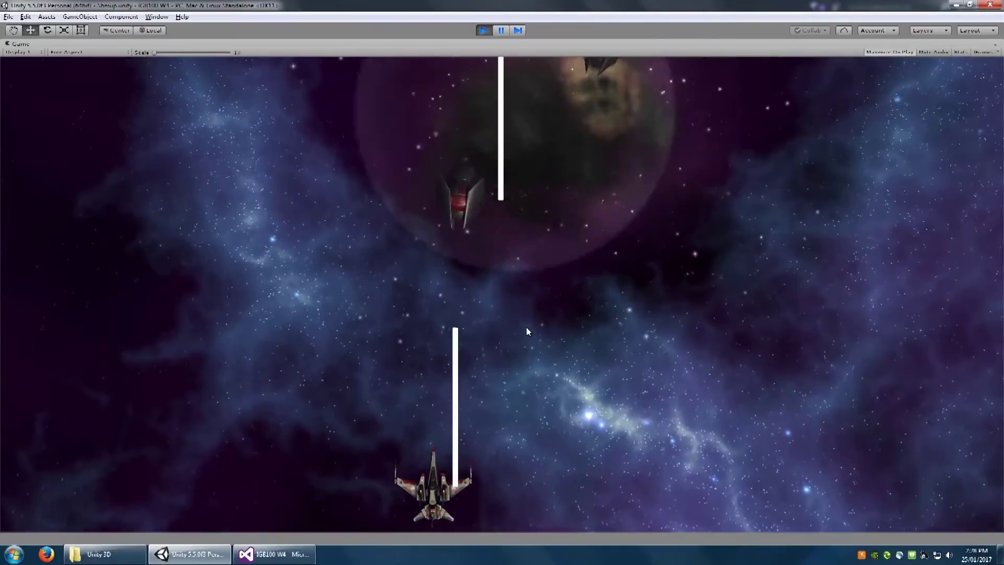
key("Right")
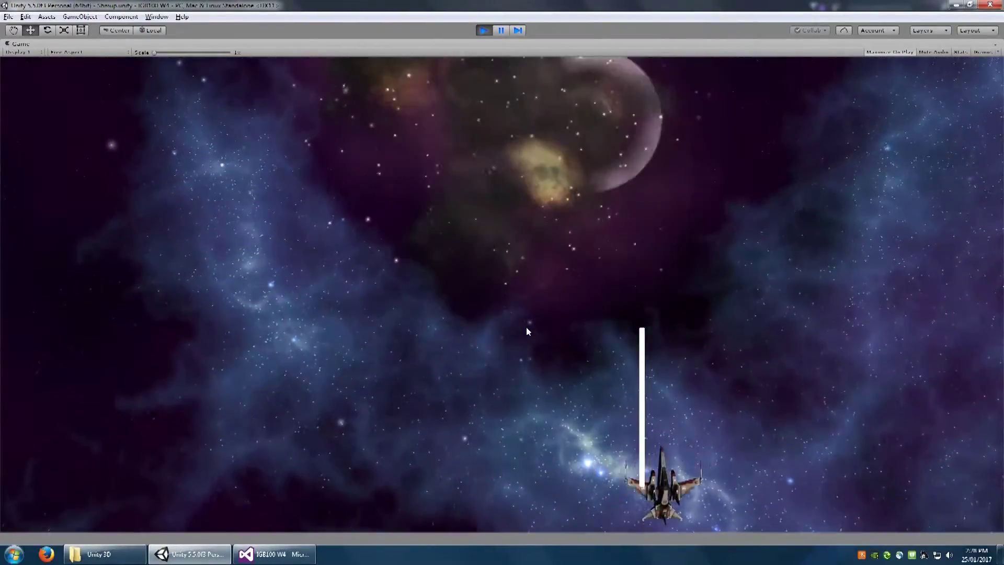
key("Left")
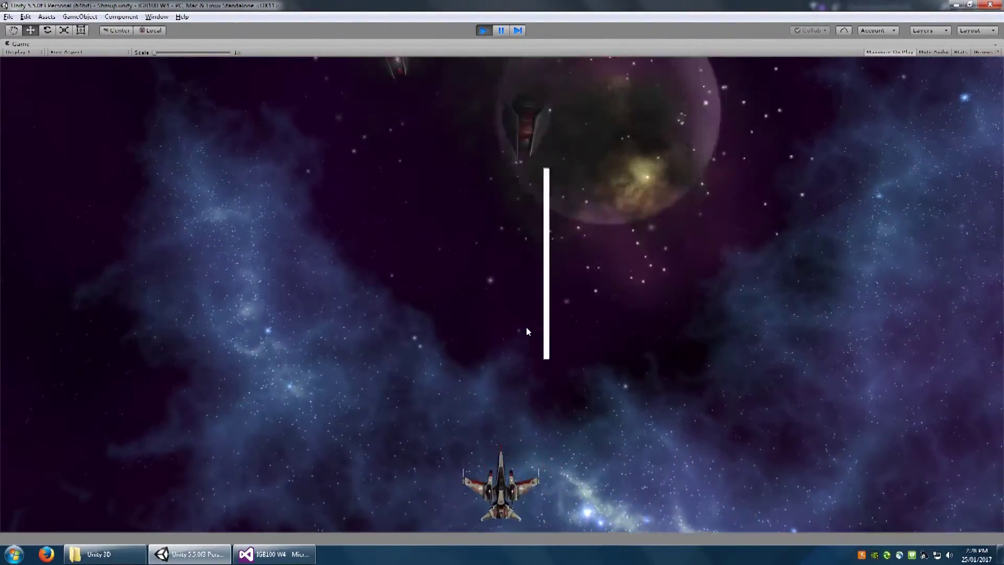
key("Right")
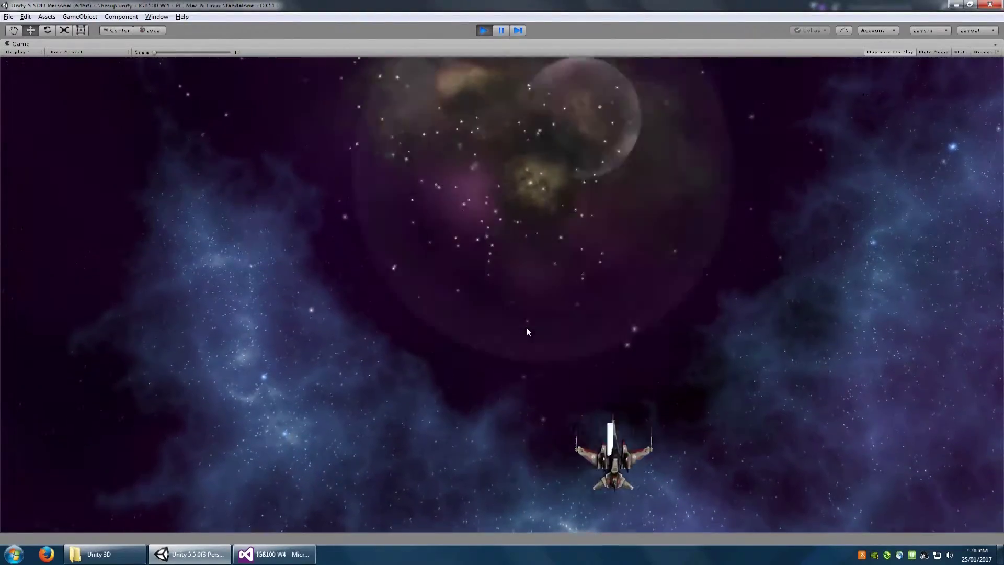
key("Left")
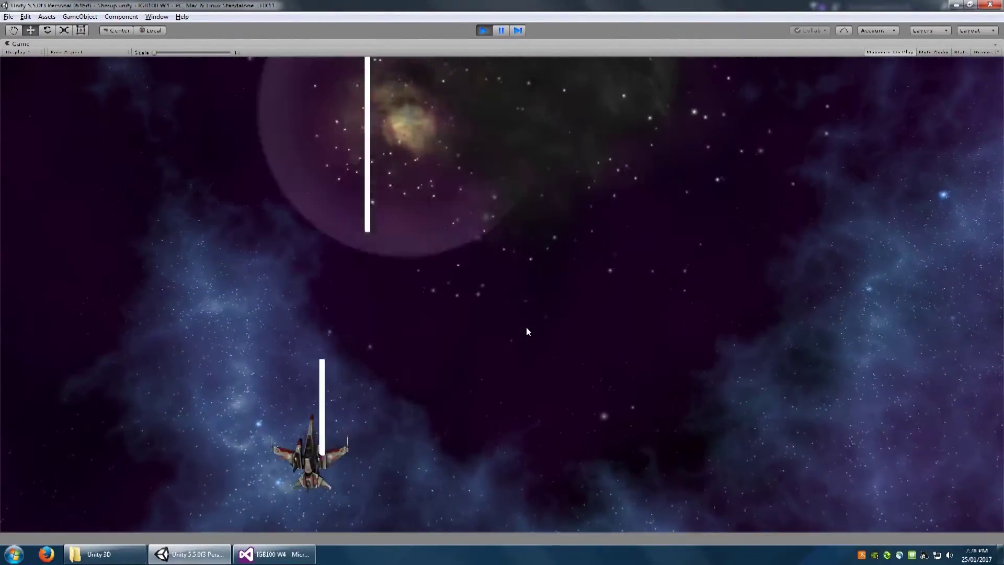
key("Right")
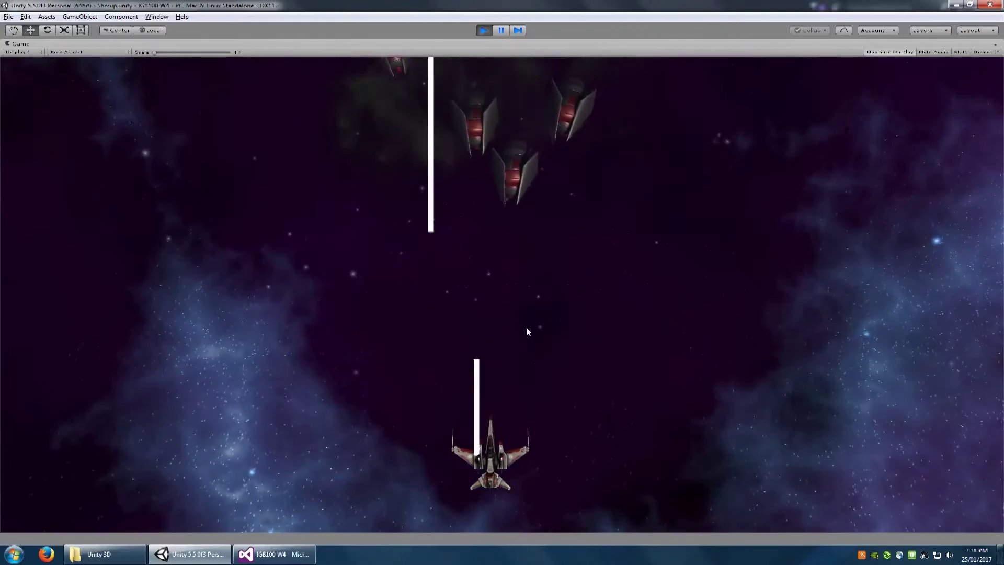
key("Left")
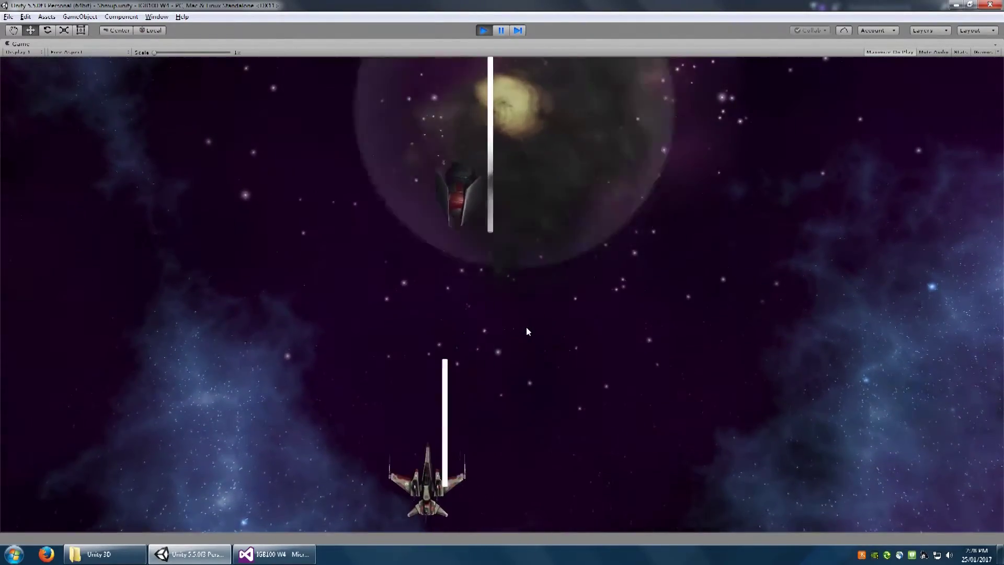
key("Down")
key("Right")
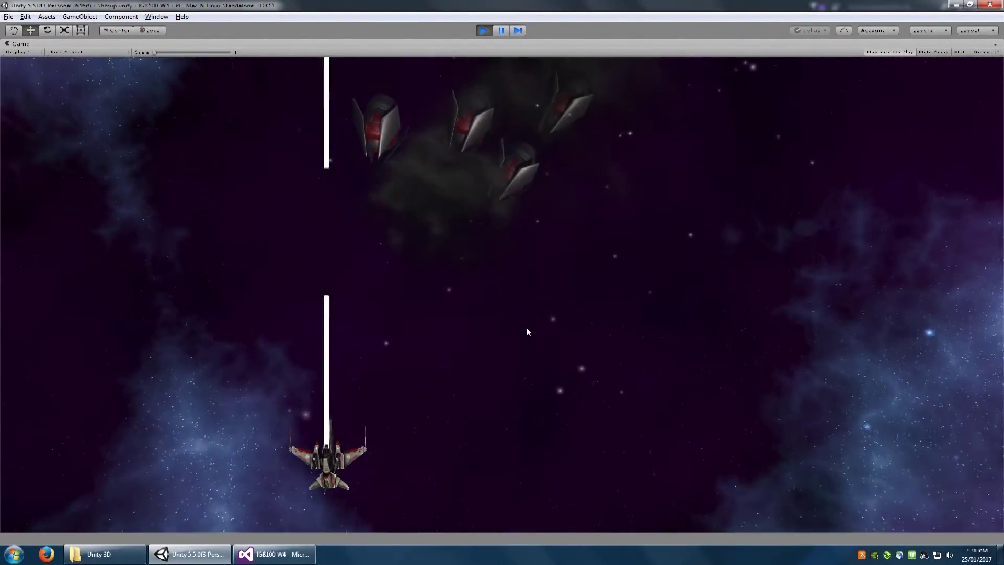
key("Right")
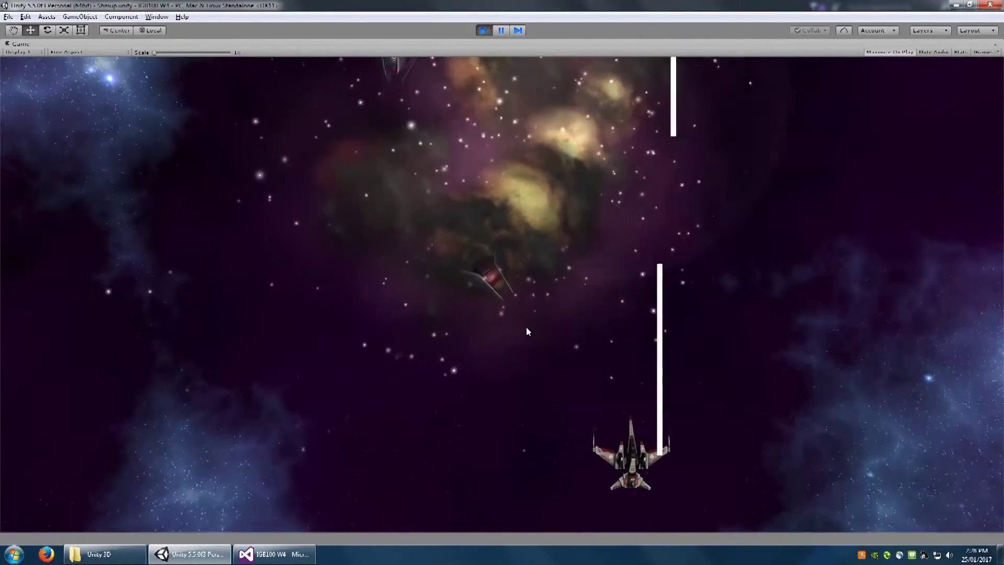
key("Left")
key("Left")
key("Up")
key("Right")
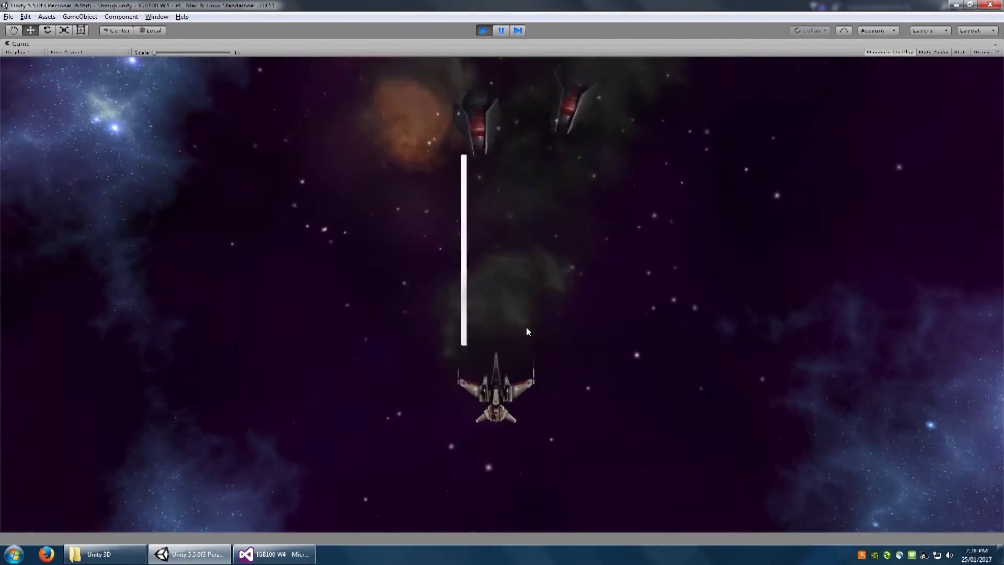
key("Down")
key("Right")
key("Left")
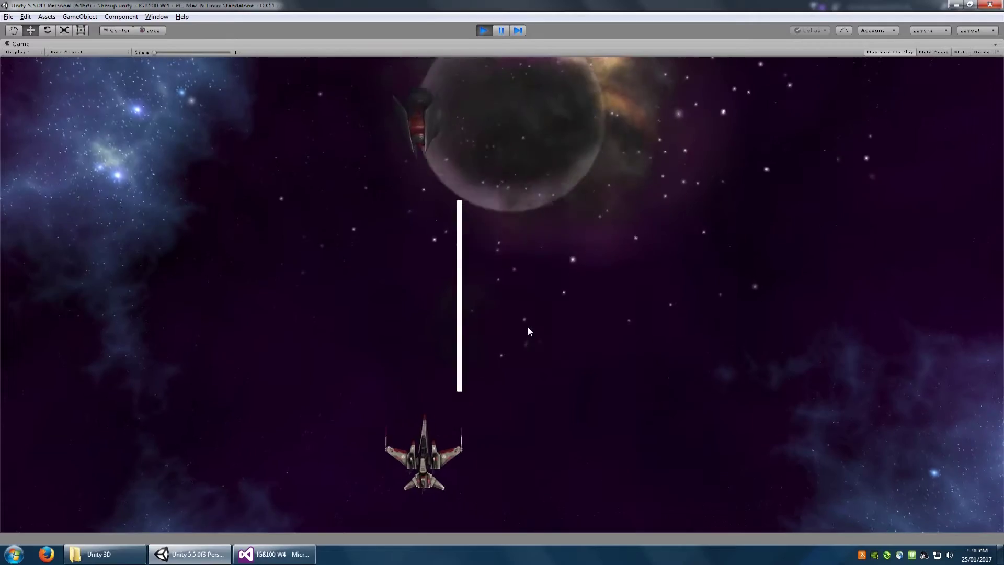
key("Right")
key("Left")
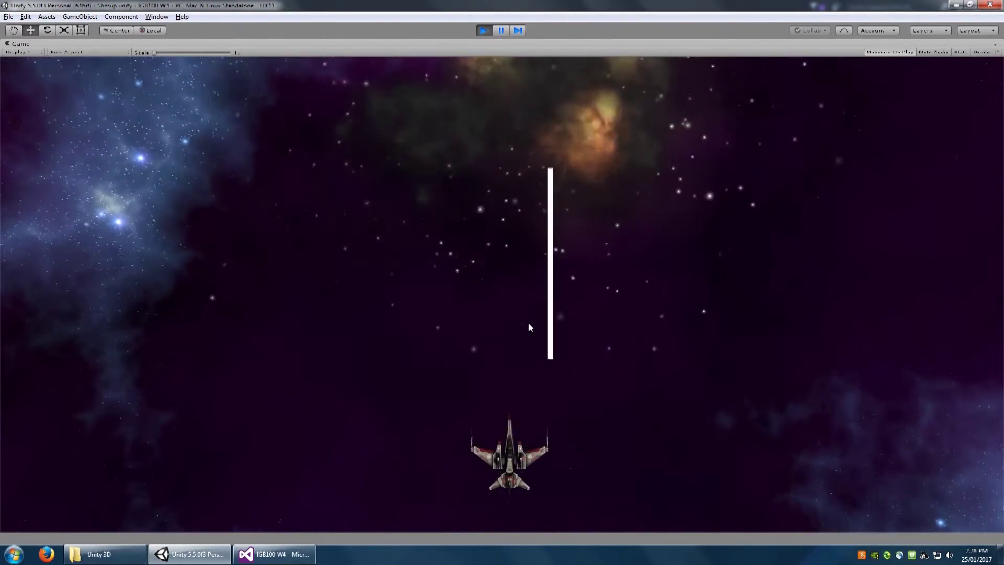
key("Left")
key("Right")
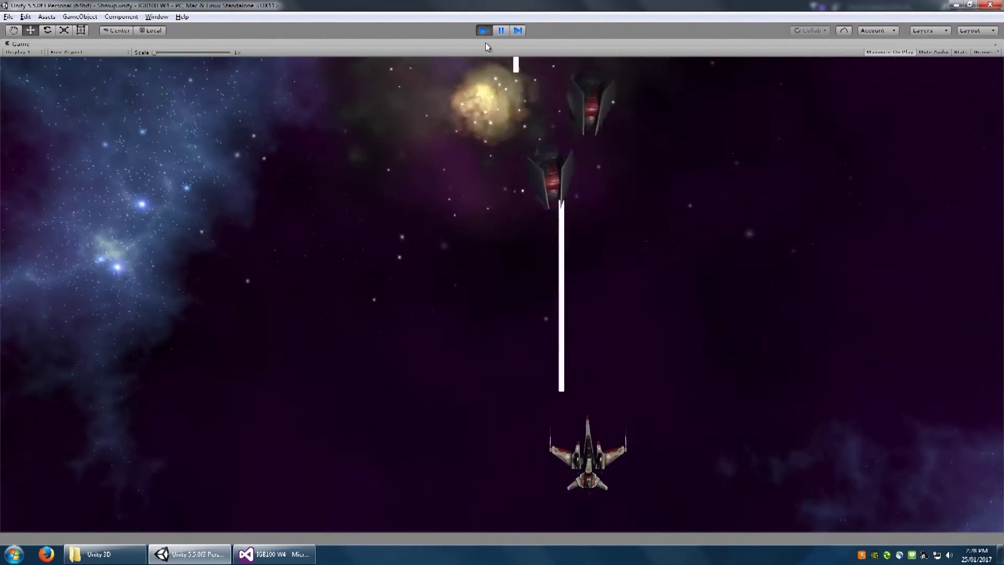
key("Left")
left_click(481, 30)
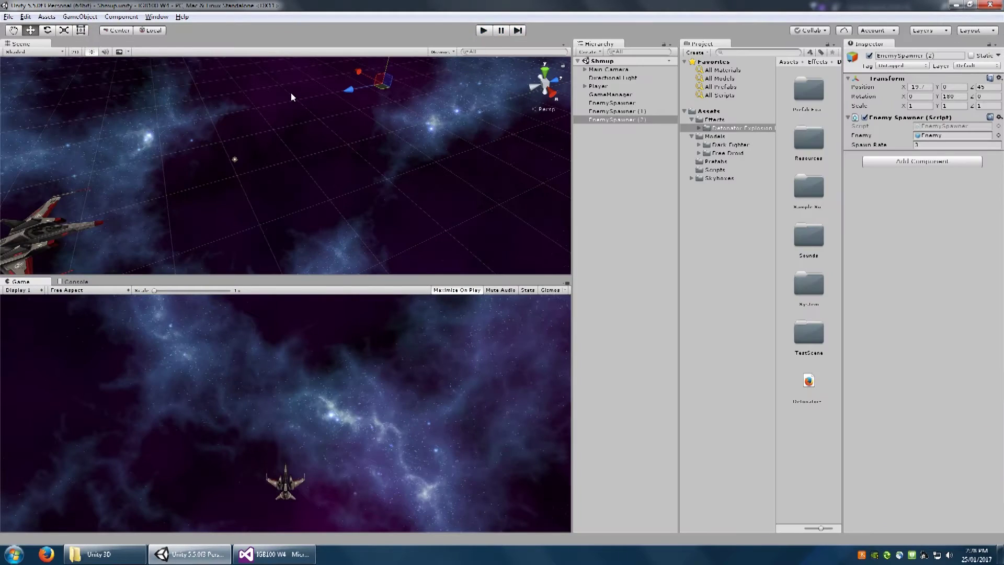
Open the Asset Store window, enlarge and centre it, and search for 'free droid'.
left_click(155, 16)
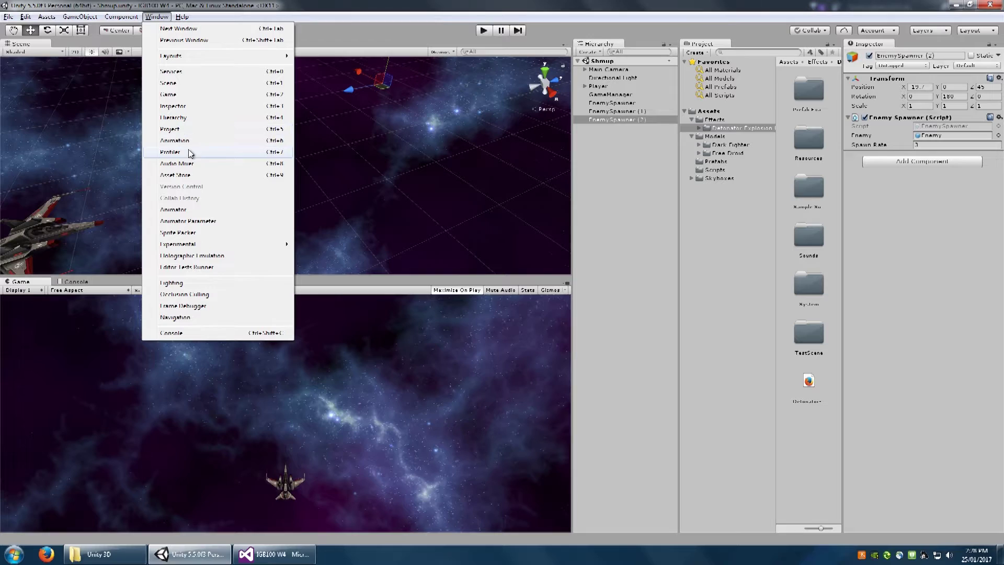
left_click(196, 175)
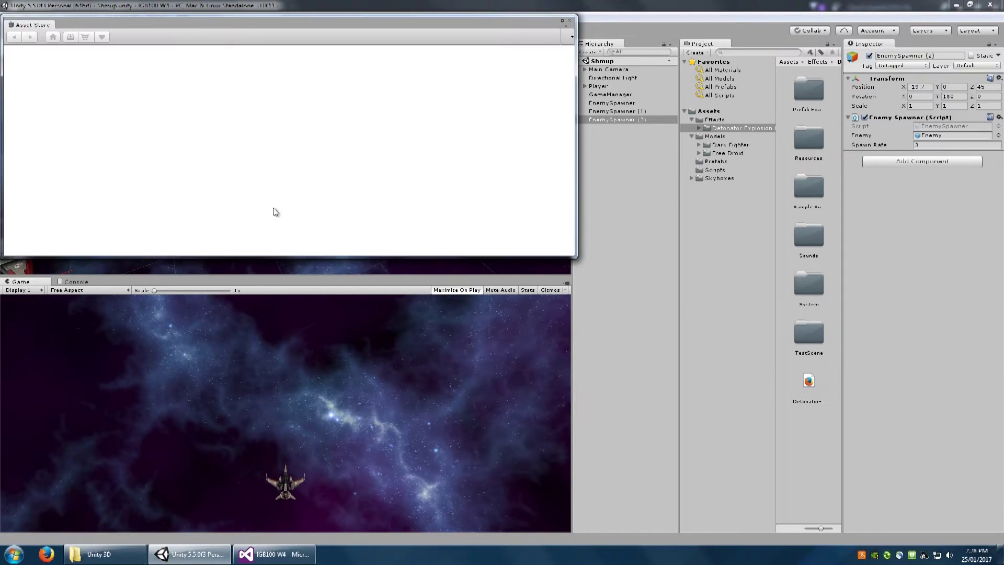
left_click_drag(576, 256, 720, 408)
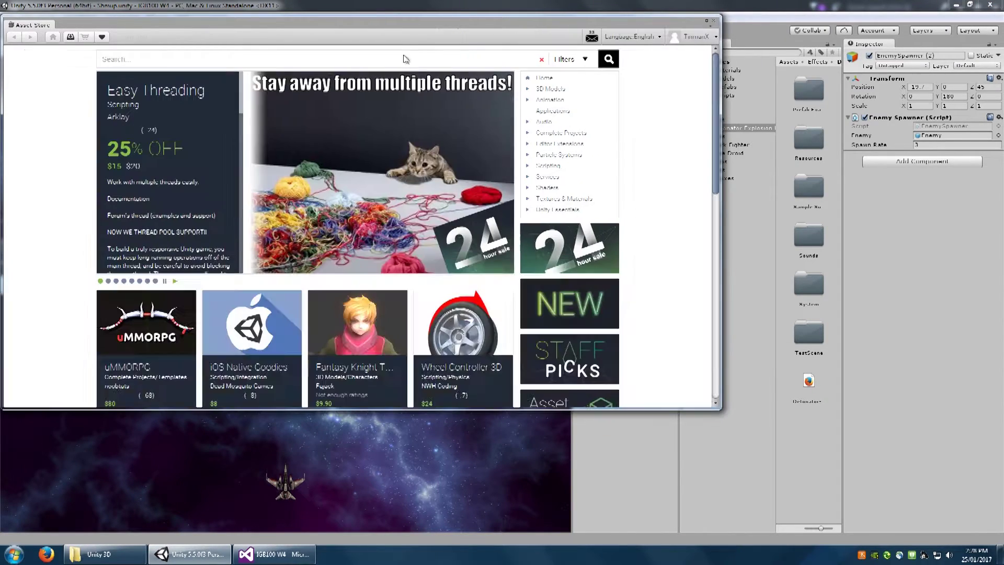
left_click_drag(381, 22, 531, 97)
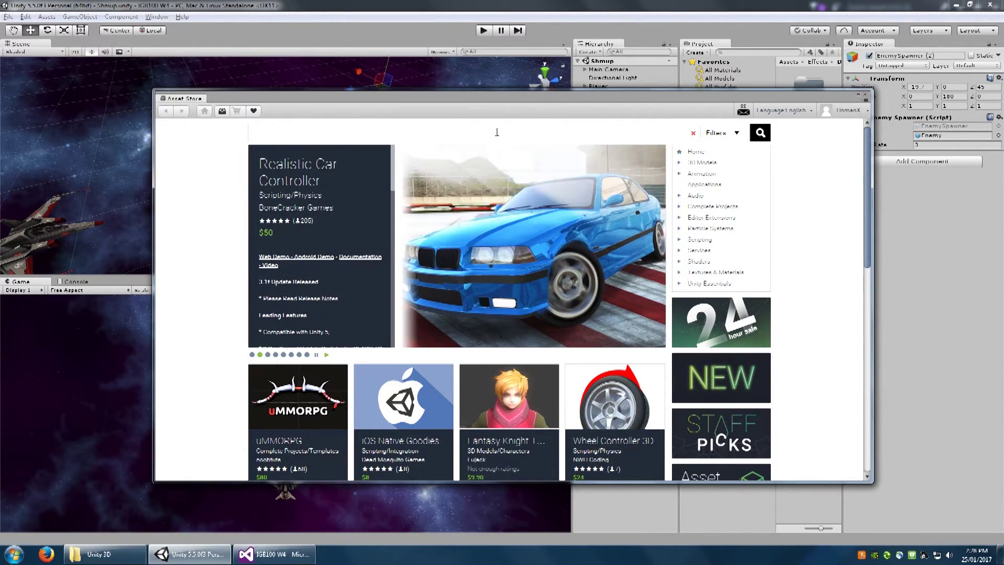
type("free droid")
key("Return")
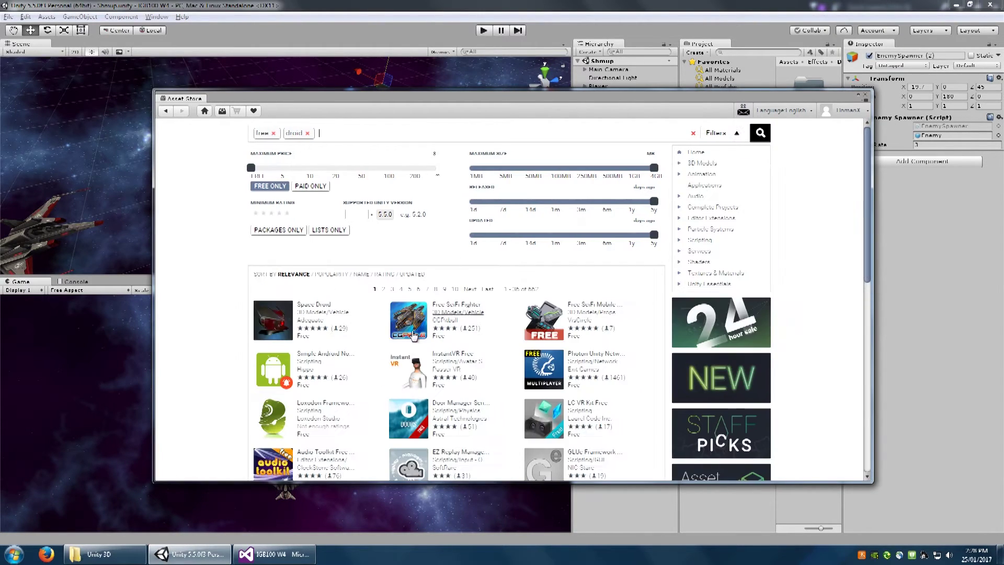
View the Space Droid page, then search 'spaceship' with results sorted by price.
left_click(315, 306)
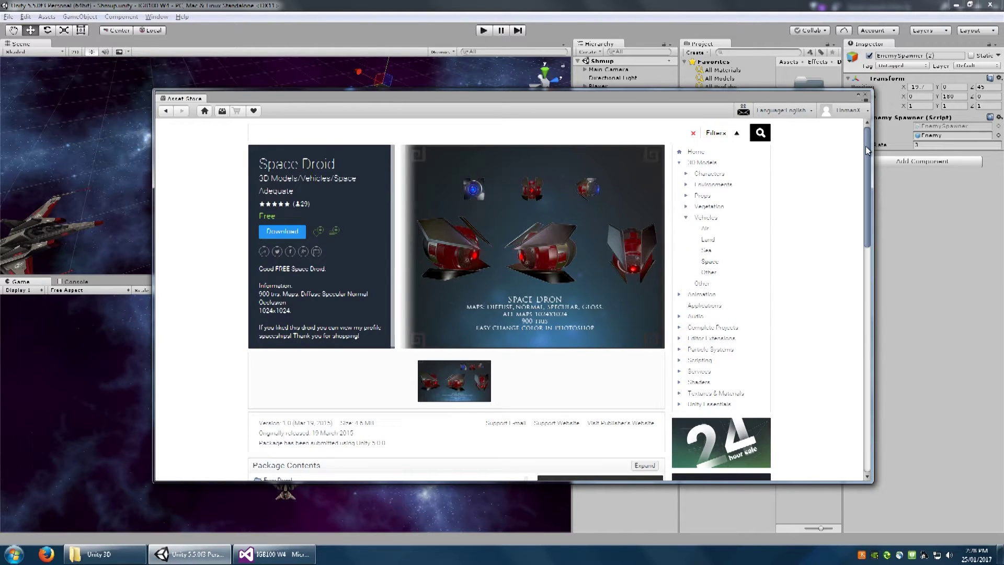
left_click(165, 111)
left_click(308, 134)
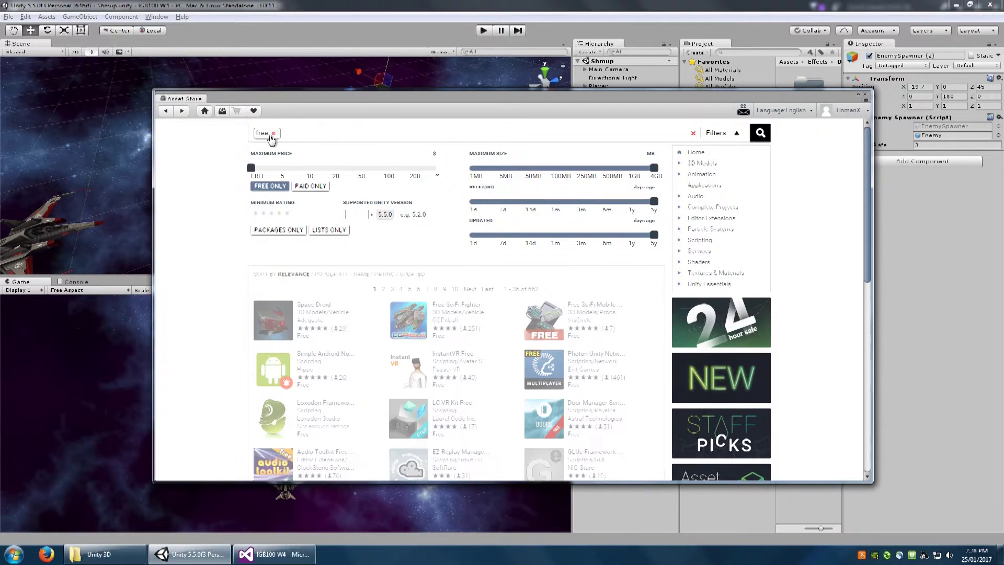
left_click(274, 134)
type("spaceship")
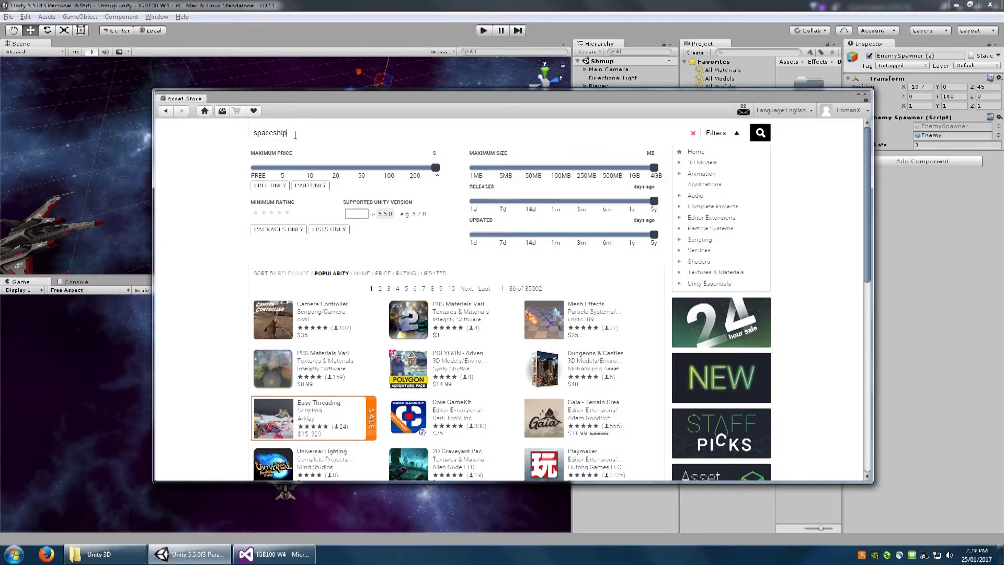
key("Return")
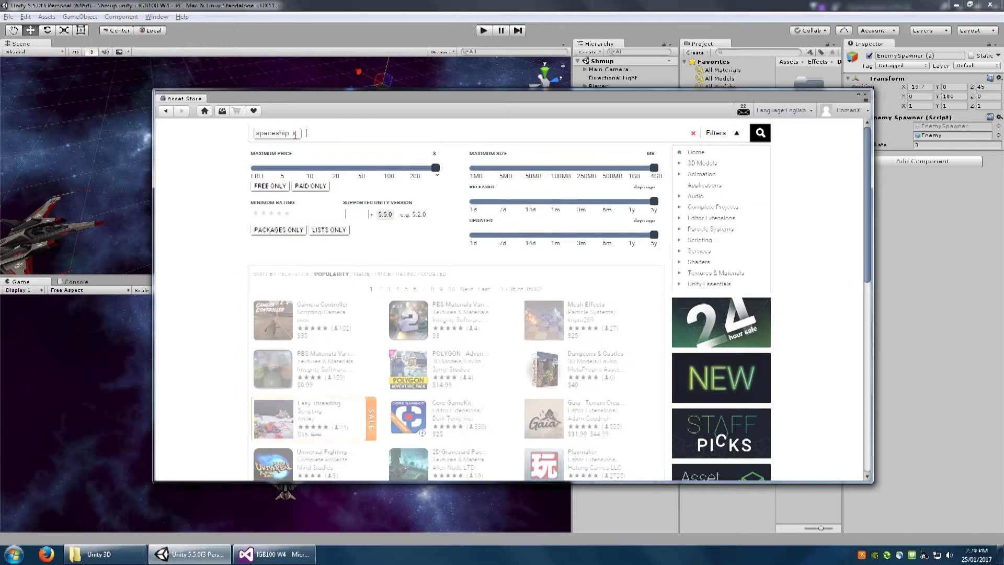
left_click(382, 274)
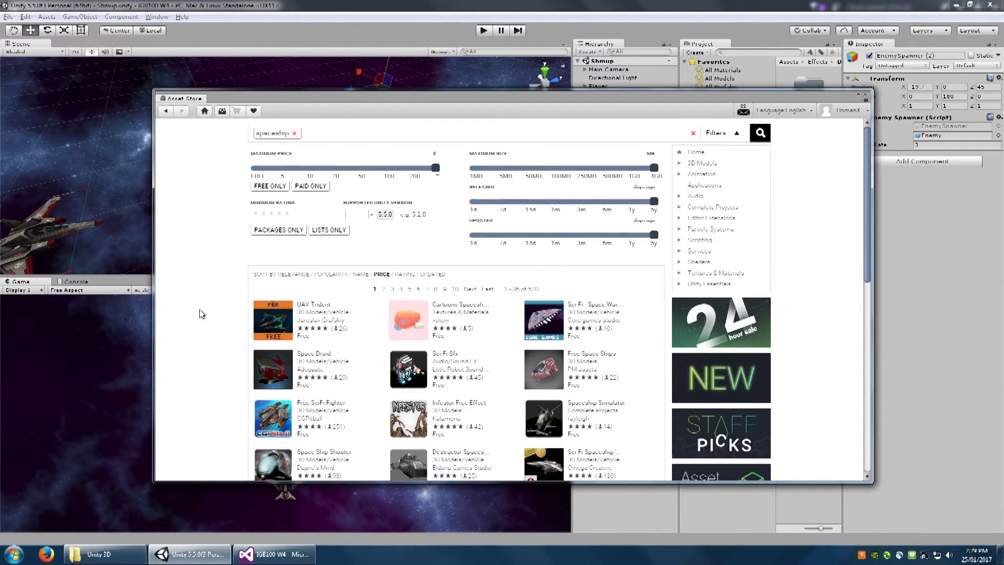
scroll(199, 314, "down", 1)
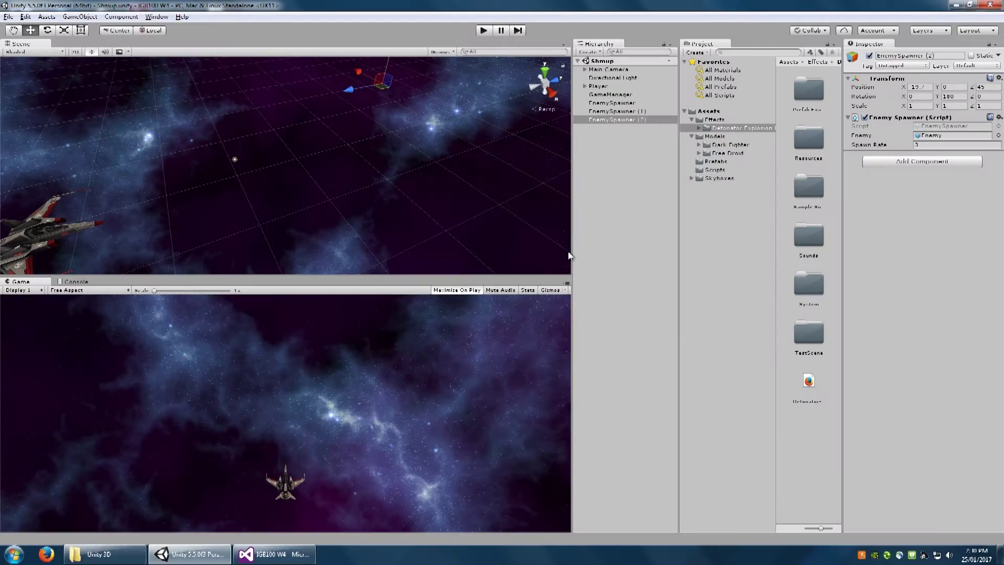
left_click(481, 32)
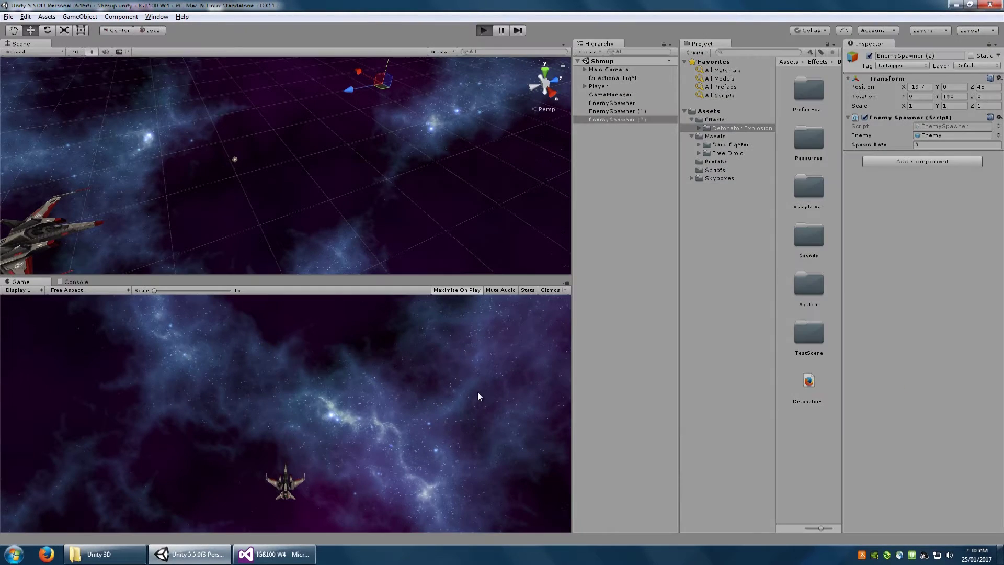
key("Left")
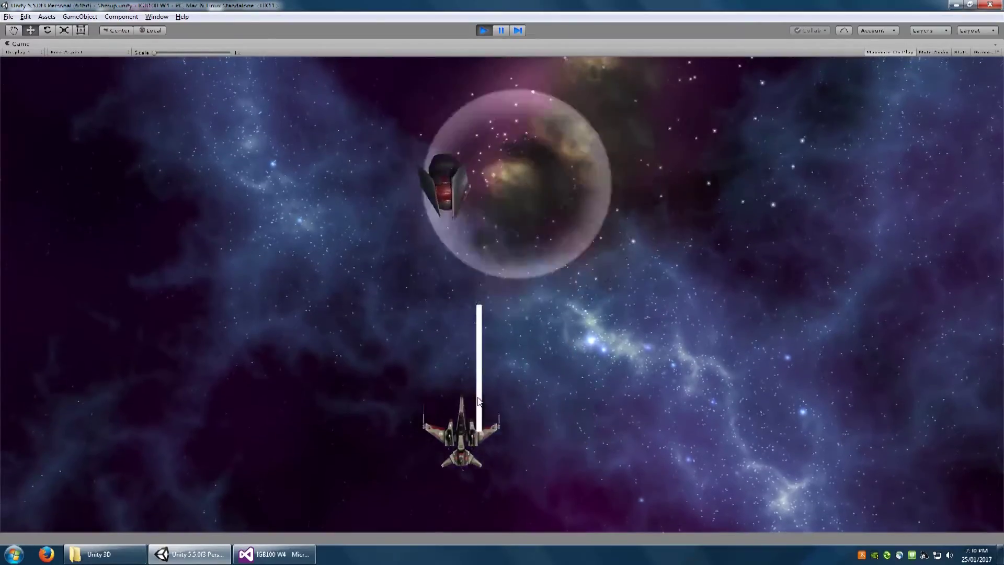
key("Right")
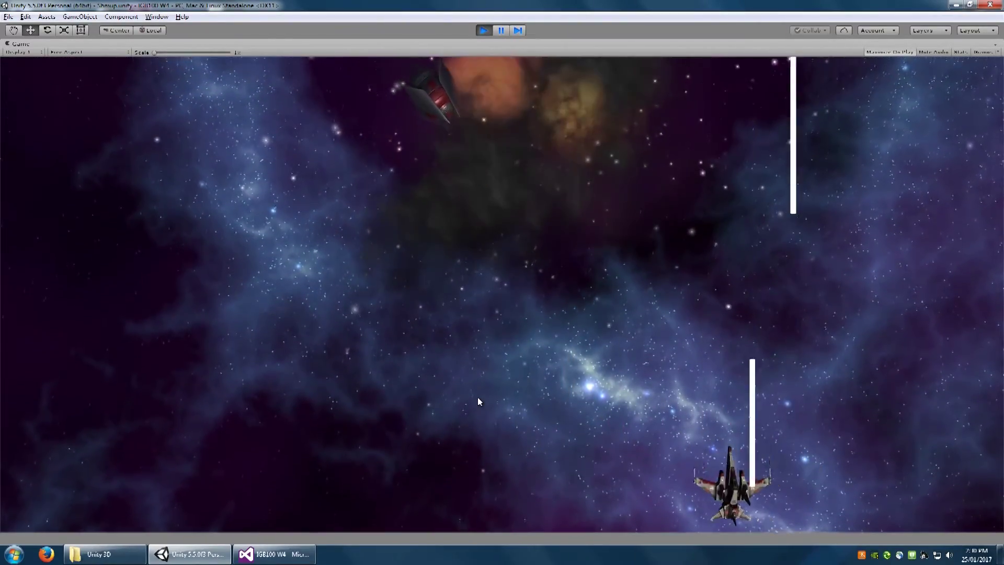
key("Left")
key("Right")
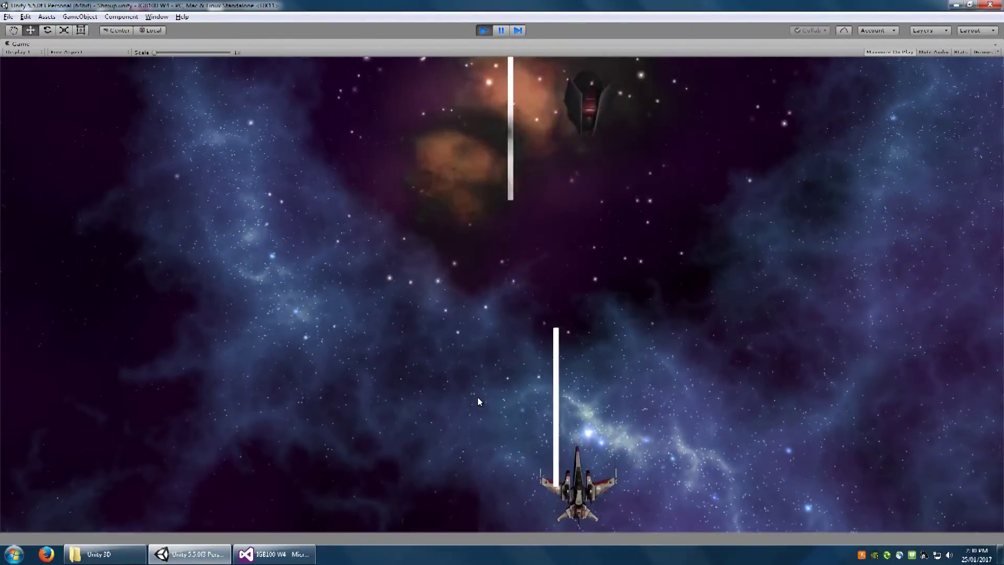
key("Left")
key("Up")
key("Left")
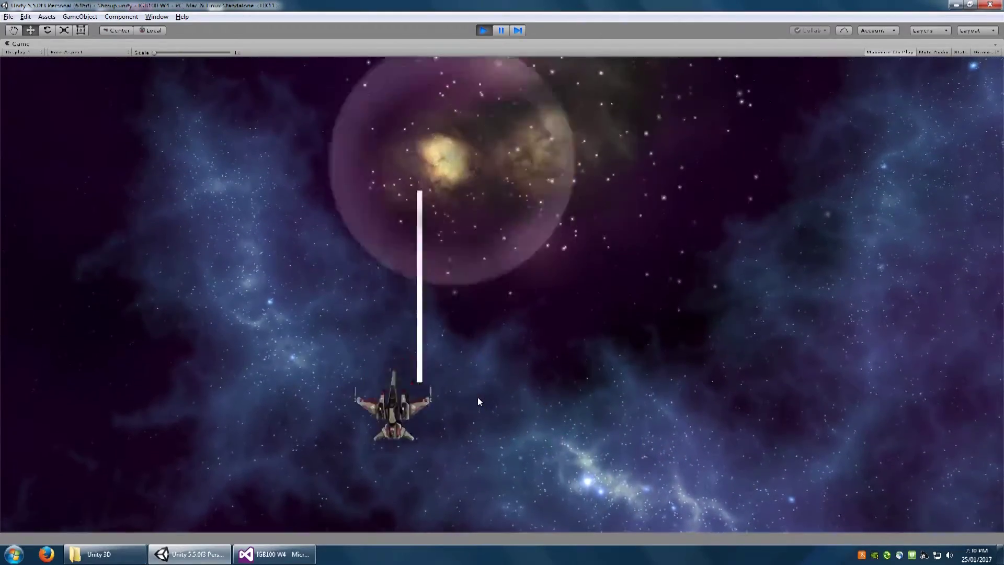
key("Down")
key("Right")
key("Right")
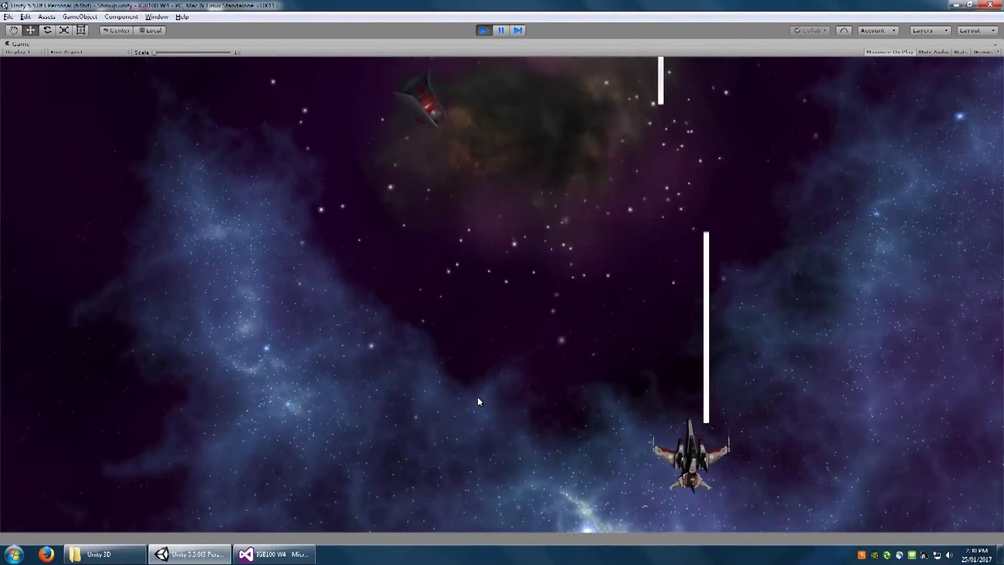
key("Left")
key("Right")
key("Right")
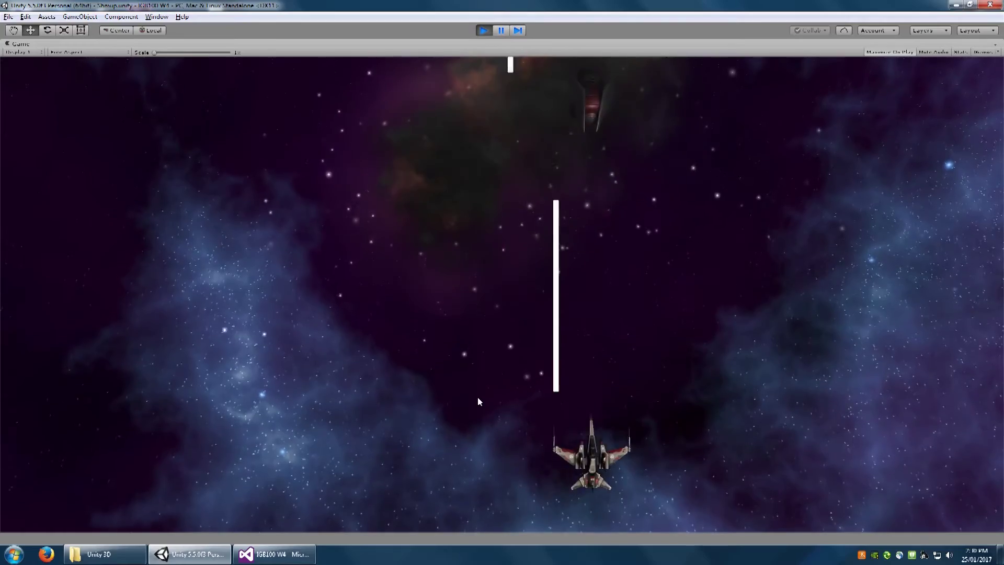
key("Left")
key("Left")
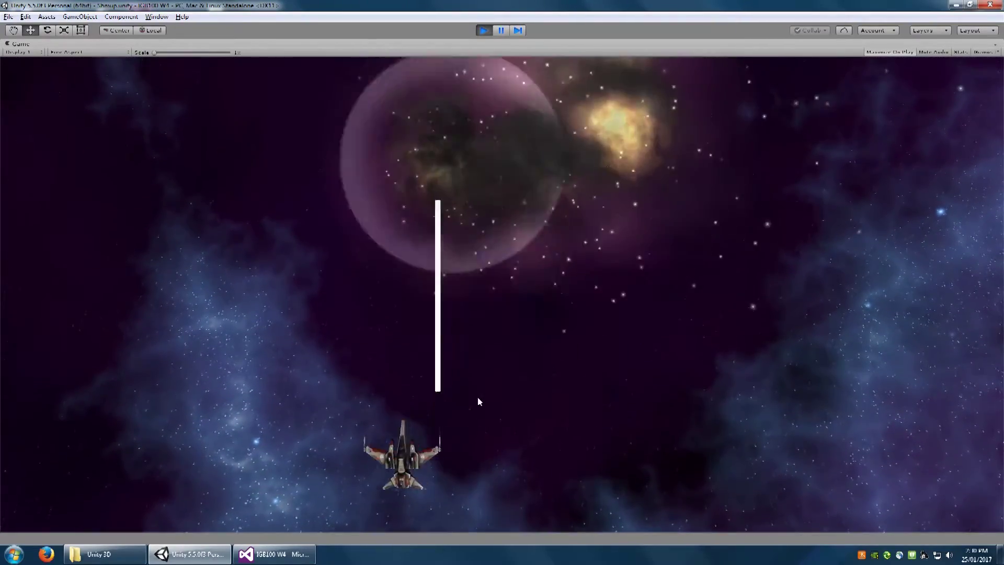
key("Right")
key("Down")
key("Right")
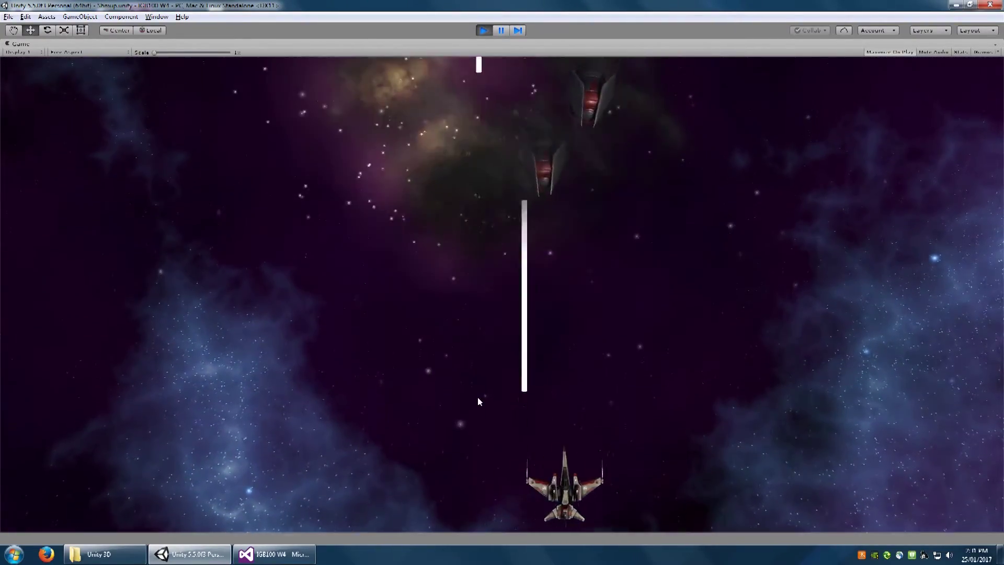
key("Left")
key("Left")
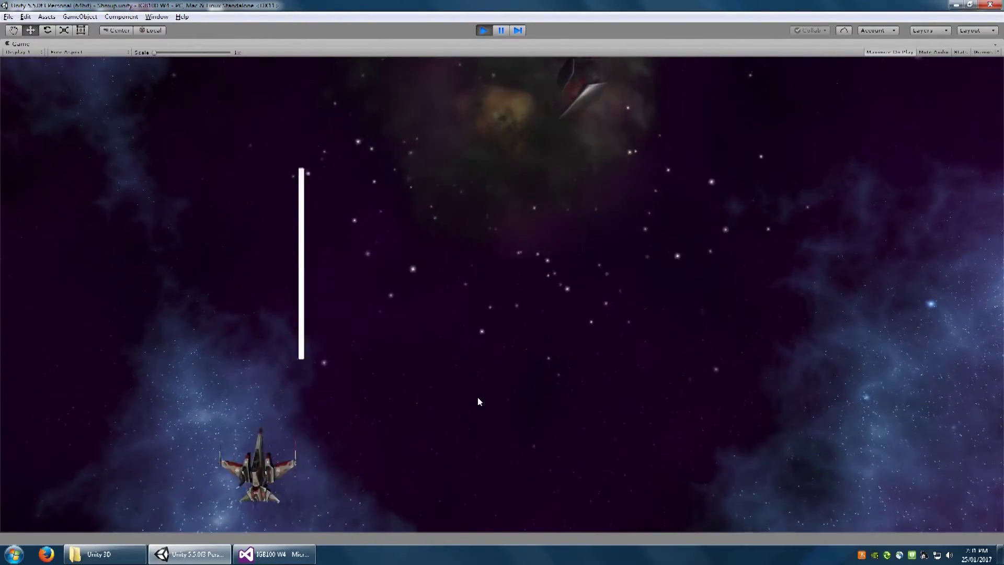
key("Up")
key("Right")
key("Down")
key("Right")
key("Right")
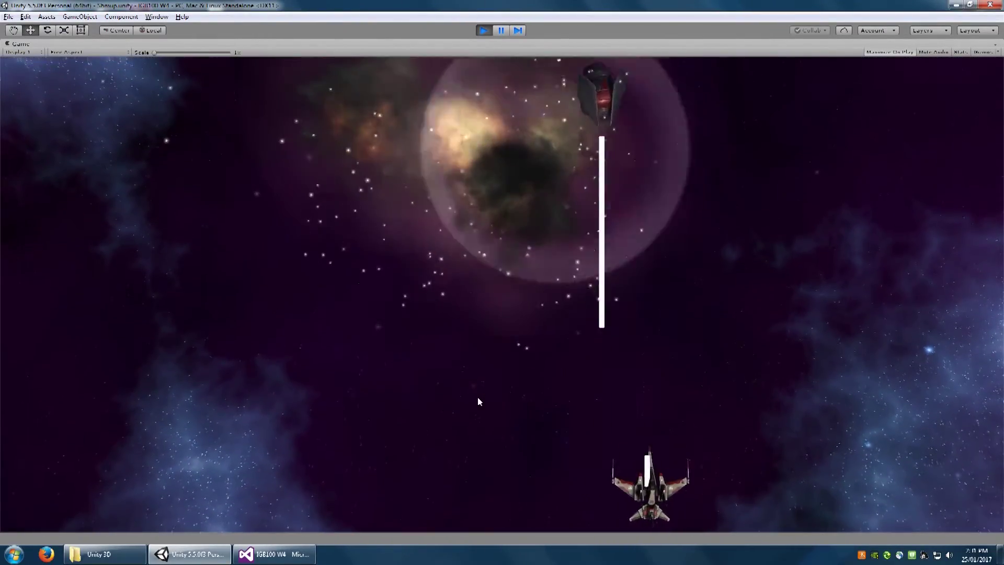
key("Up")
key("Left")
key("Left")
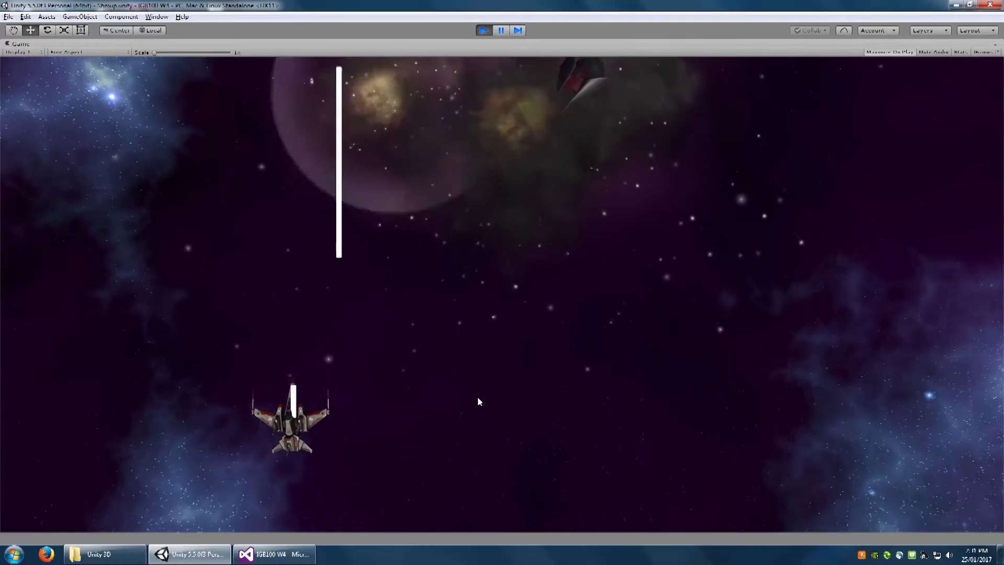
key("Down")
key("Right")
key("Right")
key("Up")
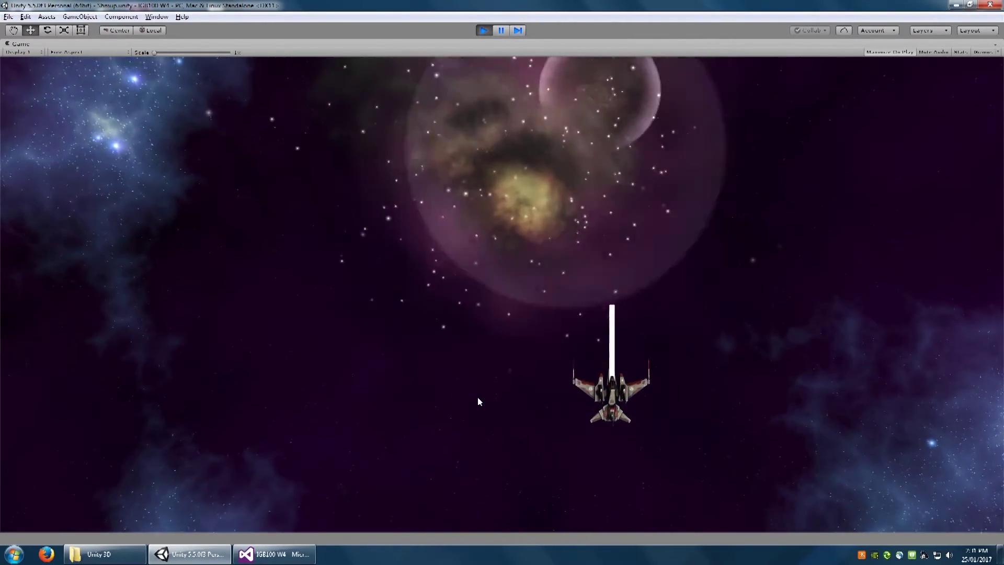
key("Left")
key("Down")
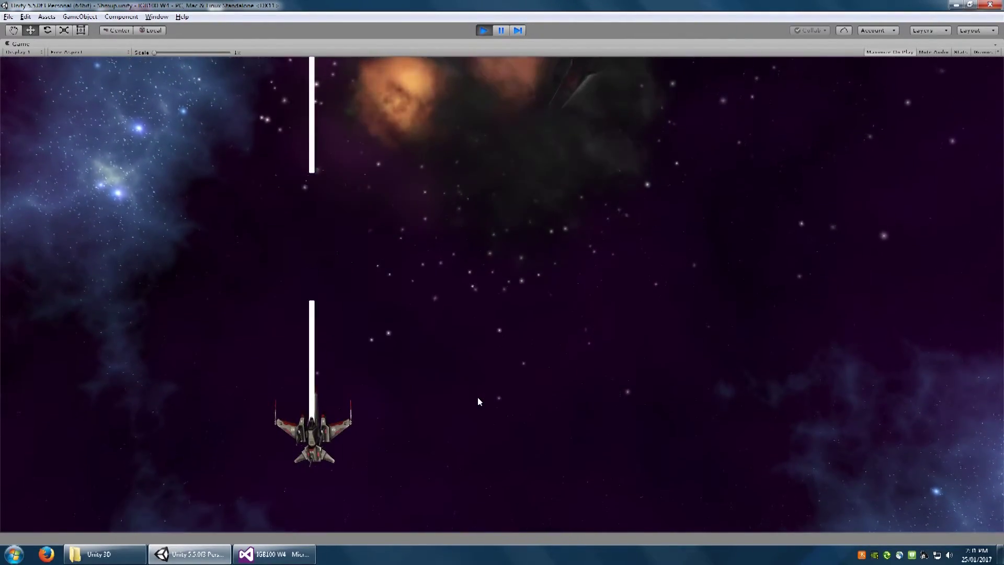
key("Right")
key("Right")
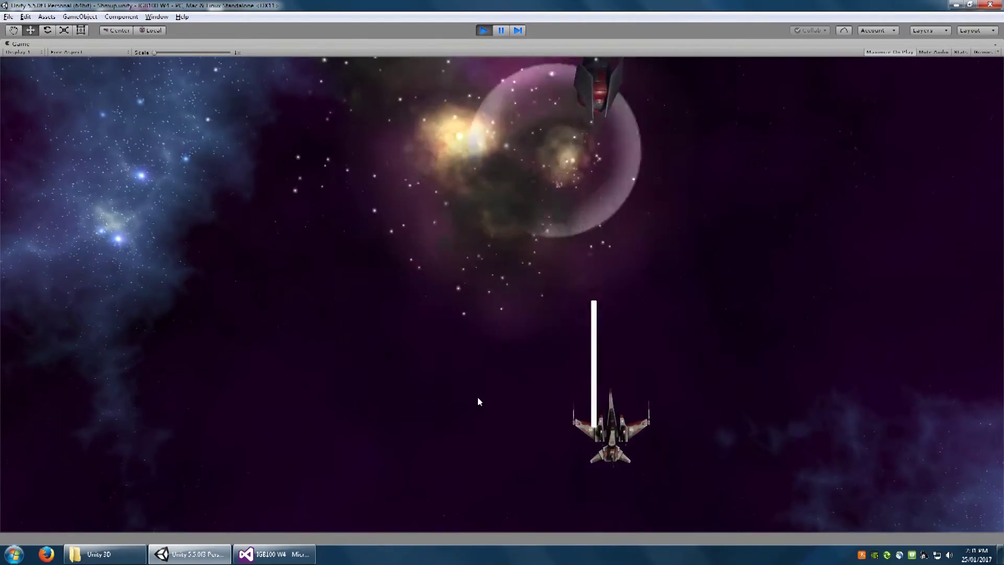
key("Left")
key("Down")
key("Left")
key("Up")
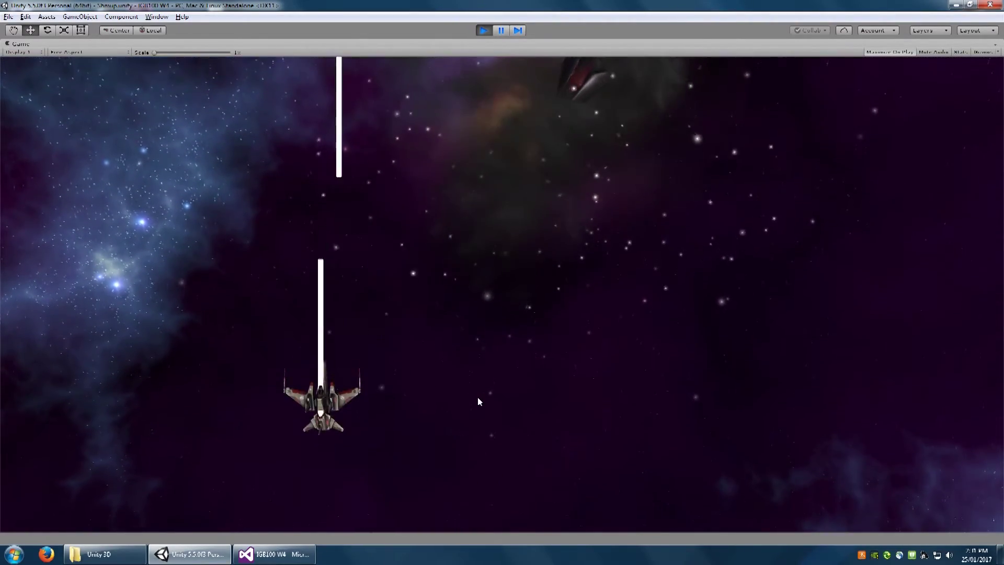
key("Right")
key("Down")
key("Up")
key("Left")
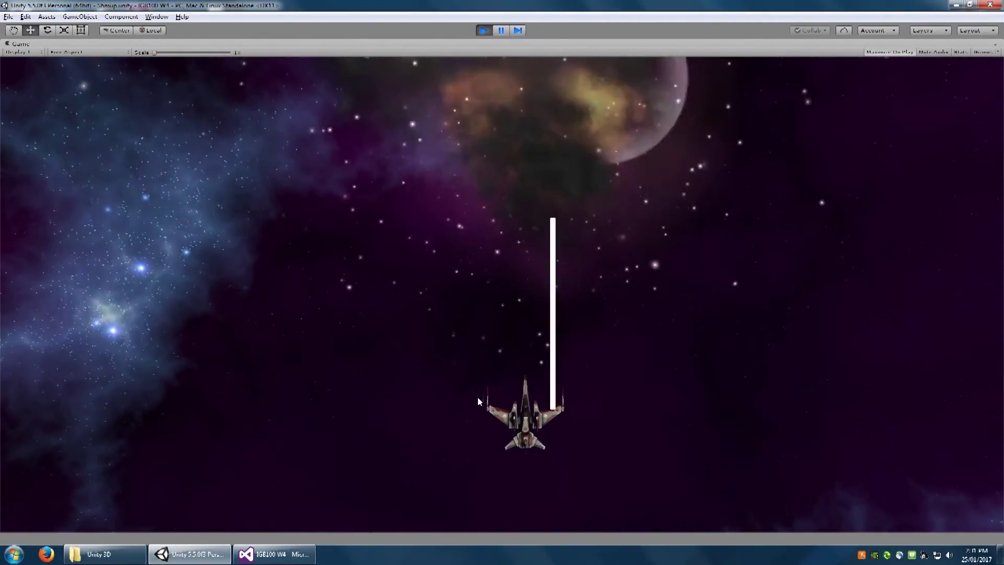
key("Down")
key("Right")
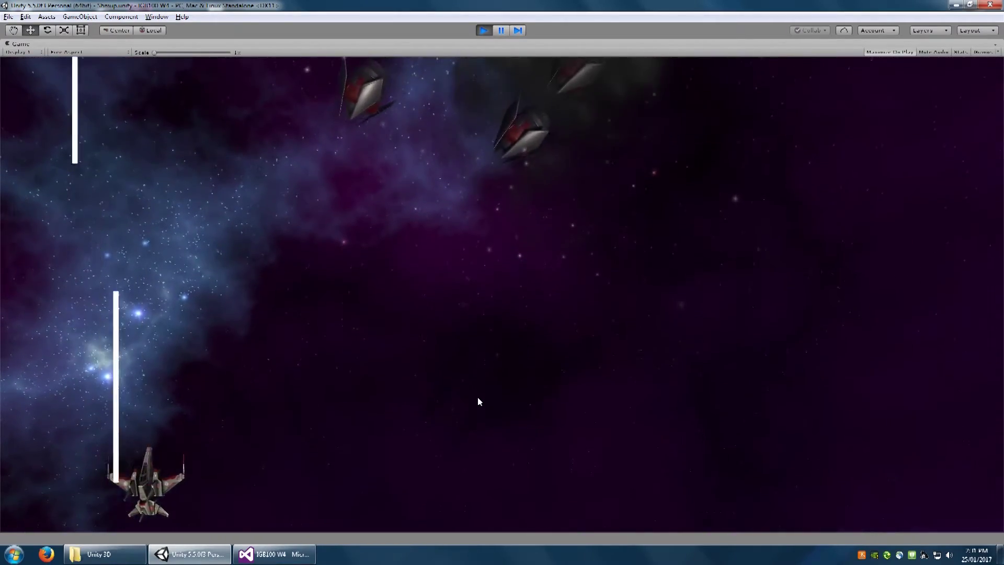
key("Right")
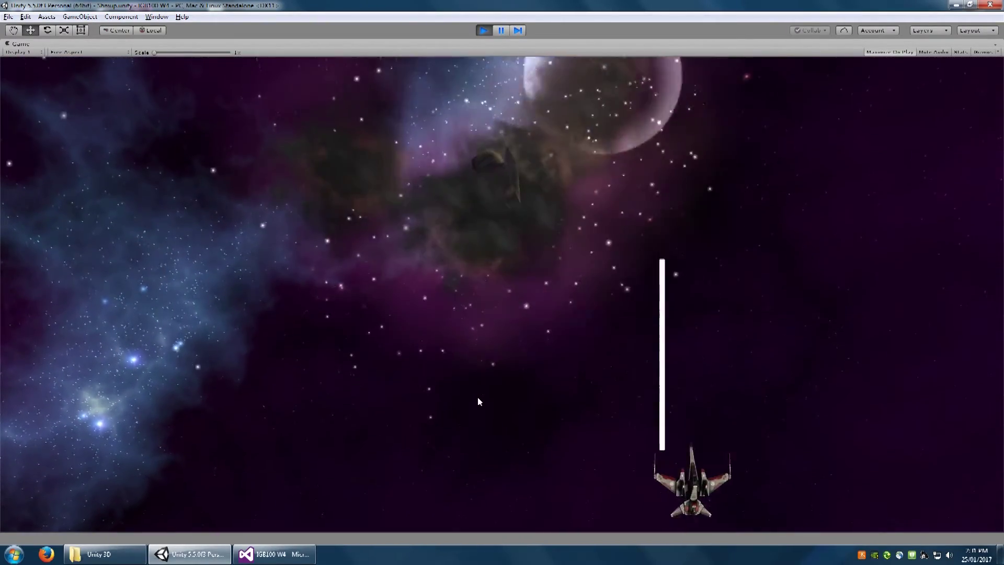
key("Left")
key("Up")
key("Down")
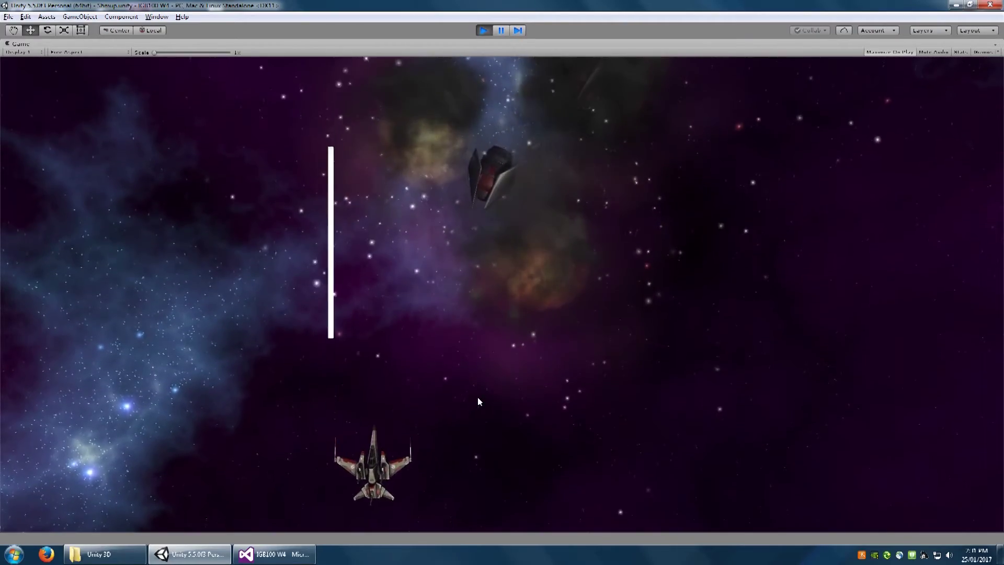
key("Right")
key("Left")
key("Left")
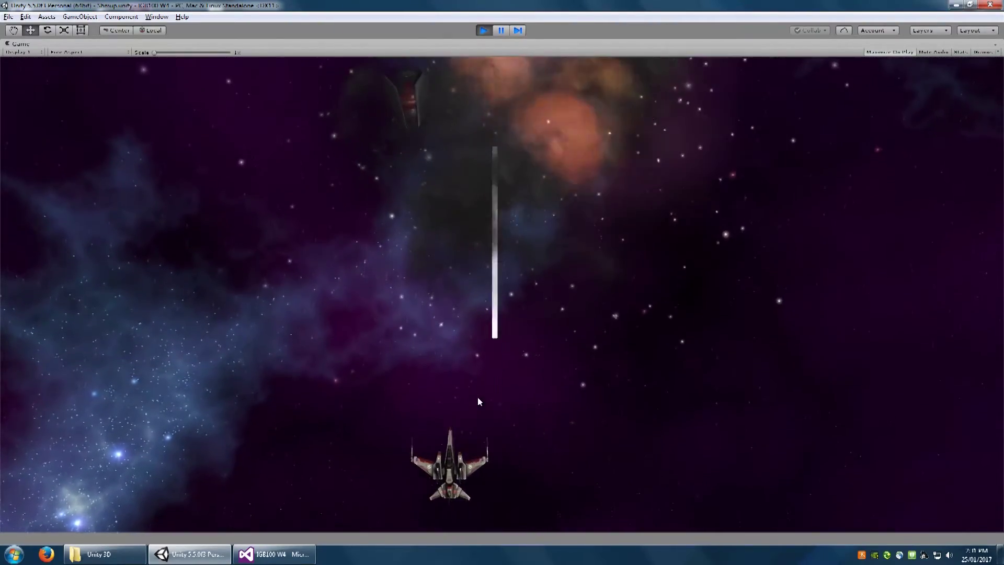
key("Right")
key("Right")
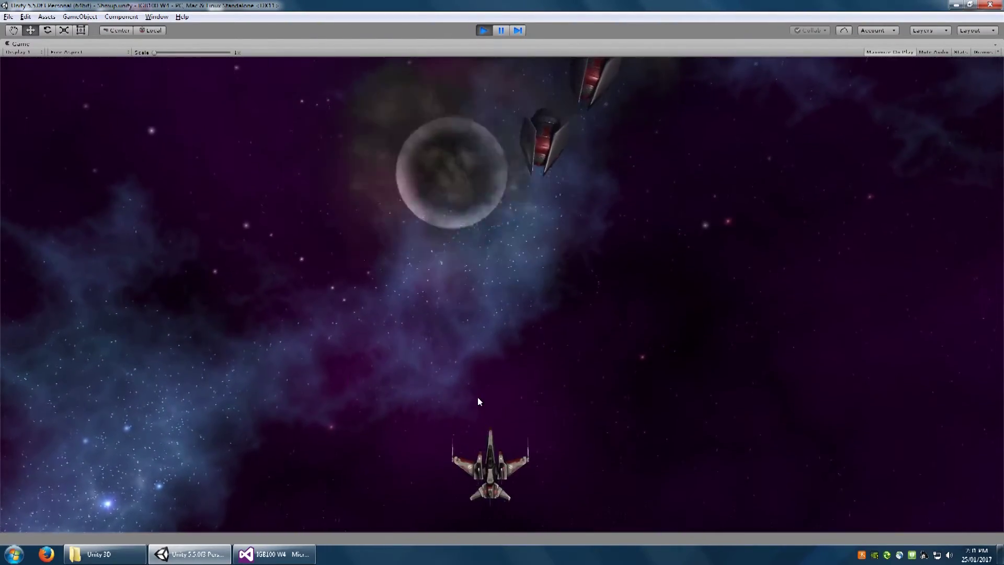
key("Left")
key("Left")
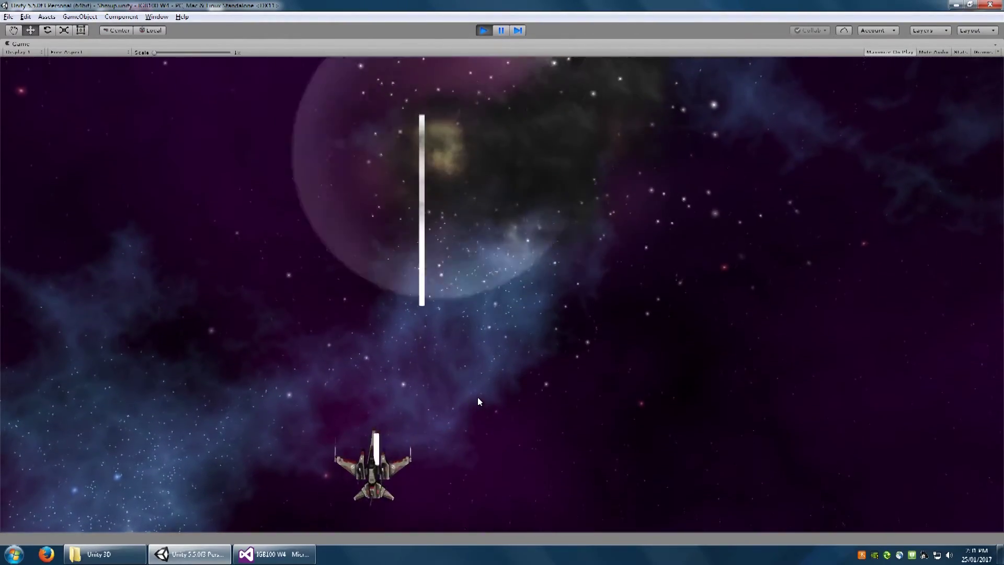
key("Right")
key("Right")
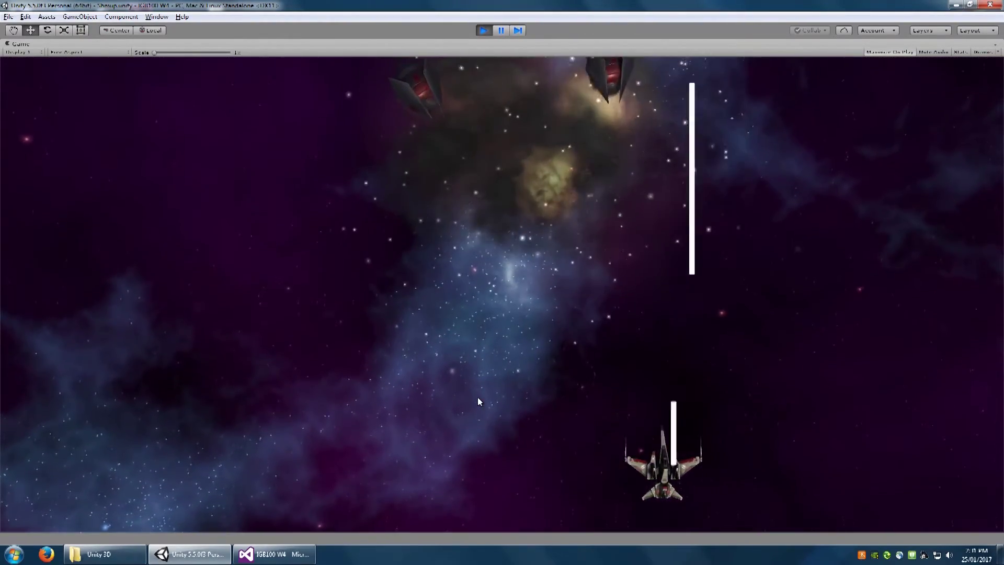
key("Left")
key("Right")
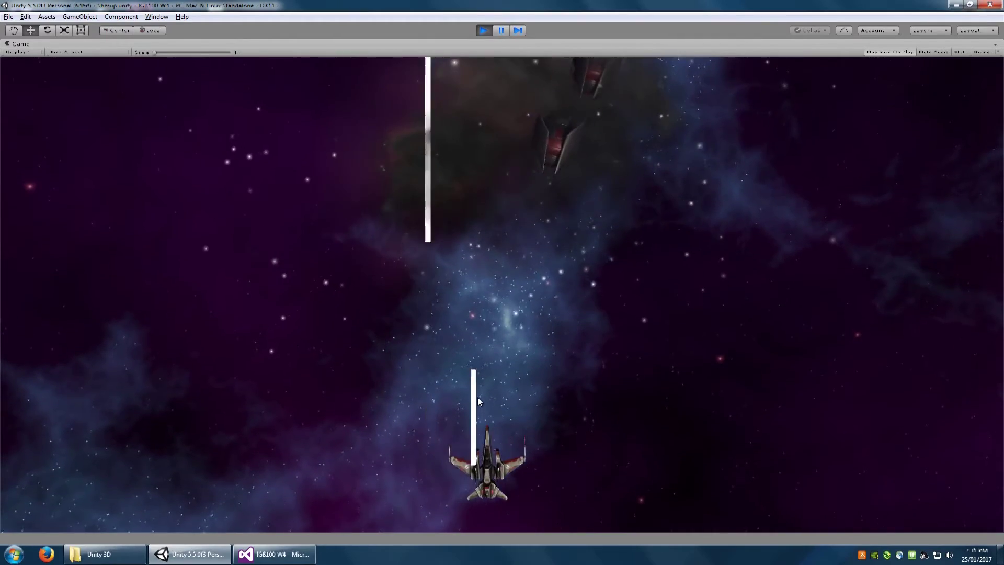
key("Left")
key("Left")
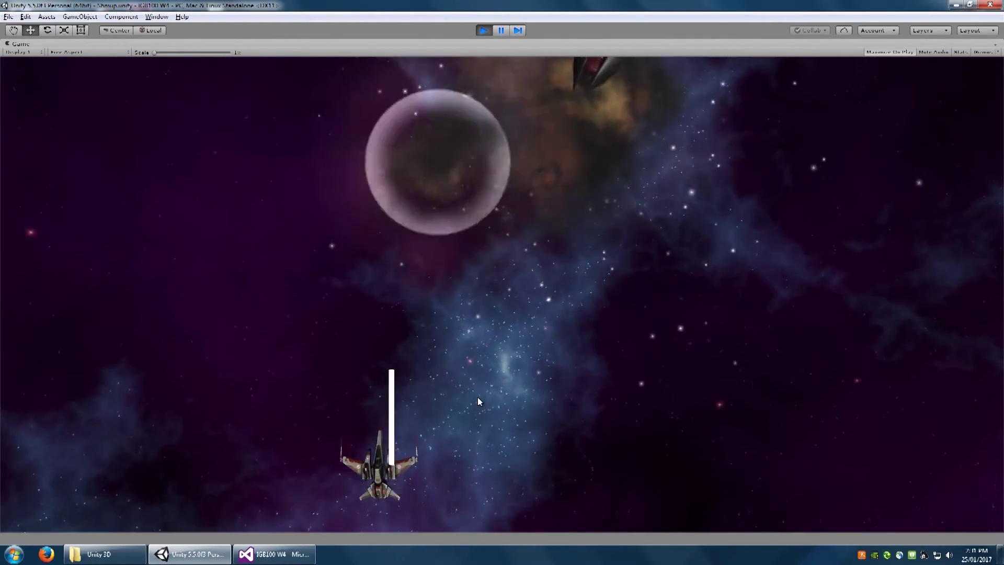
key("Right")
key("Left")
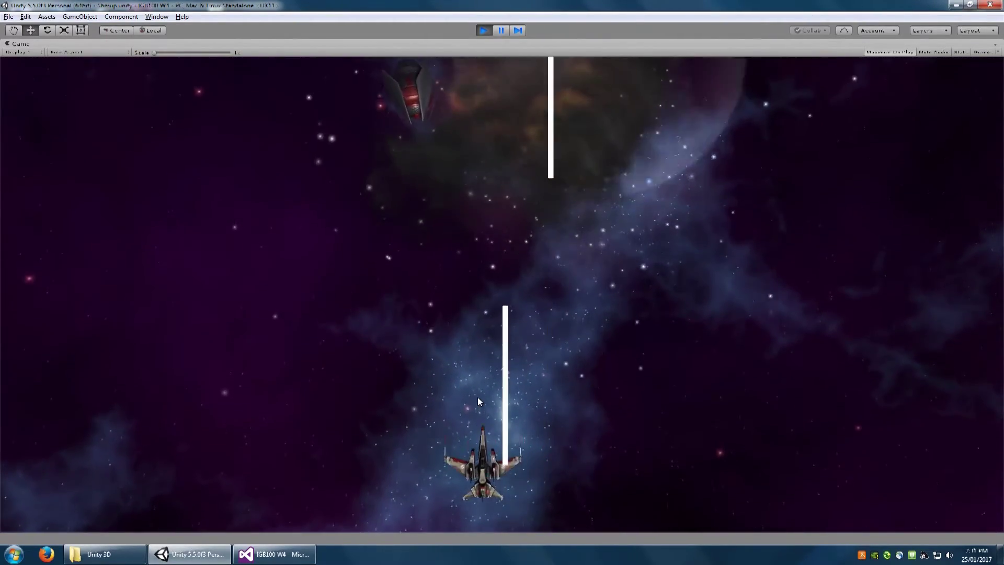
key("Right")
key("Right")
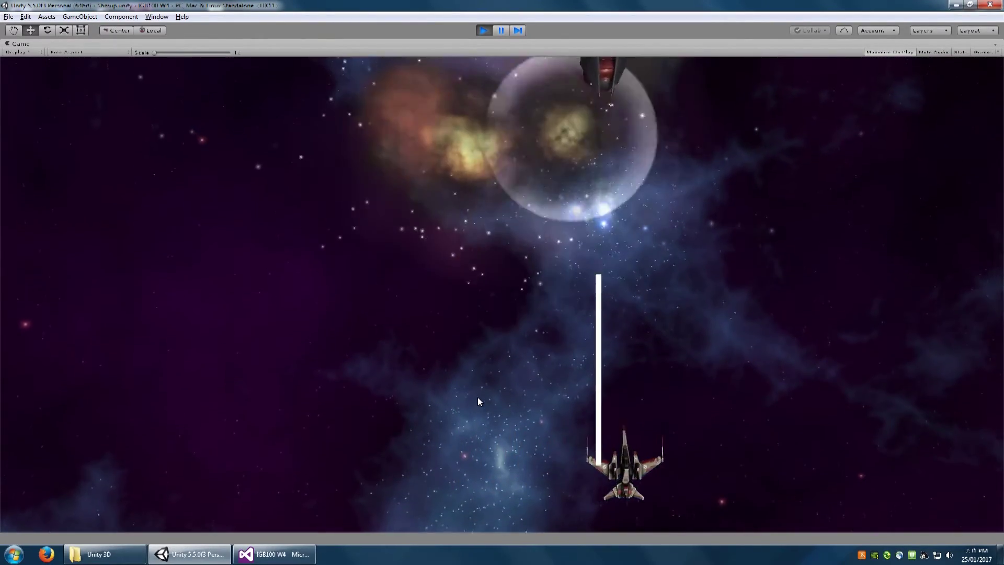
key("Left")
key("Left")
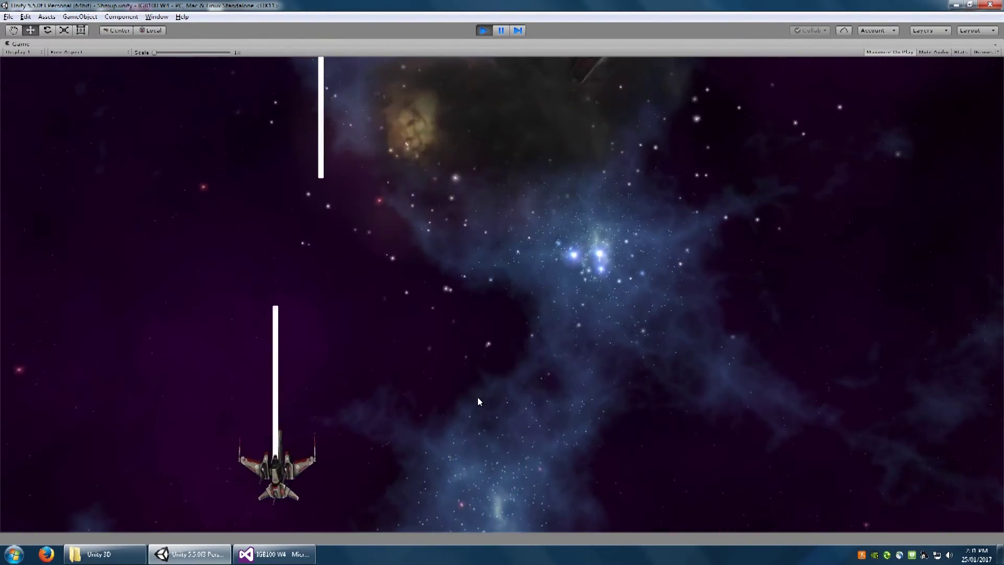
key("Right")
key("Left")
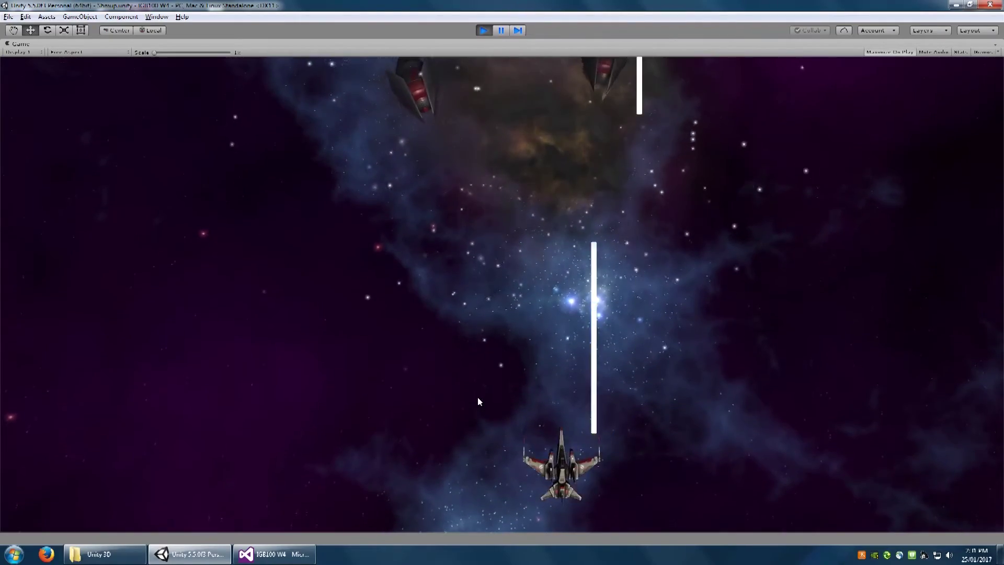
key("Right")
key("Right")
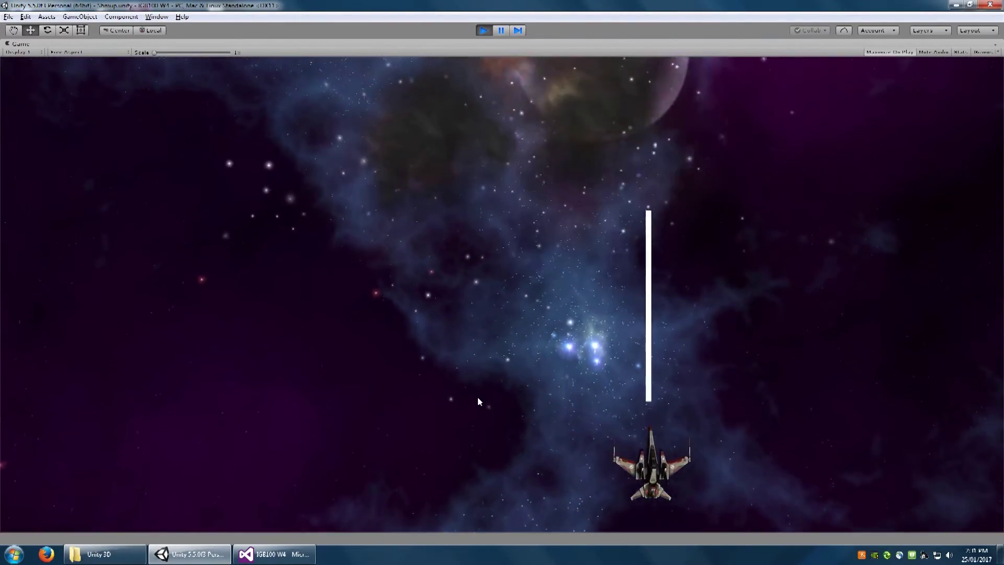
key("Left")
key("Right")
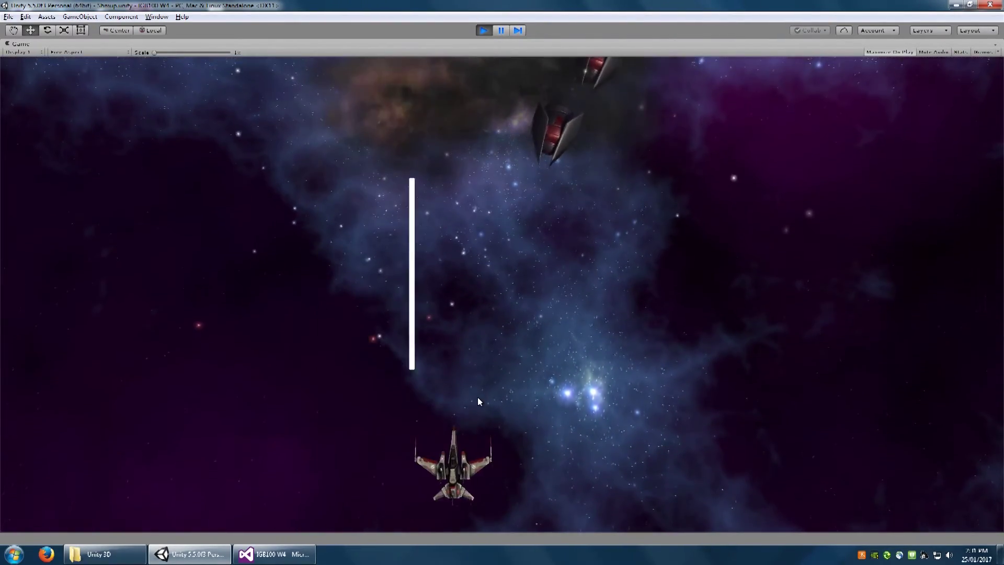
key("Left")
key("Left")
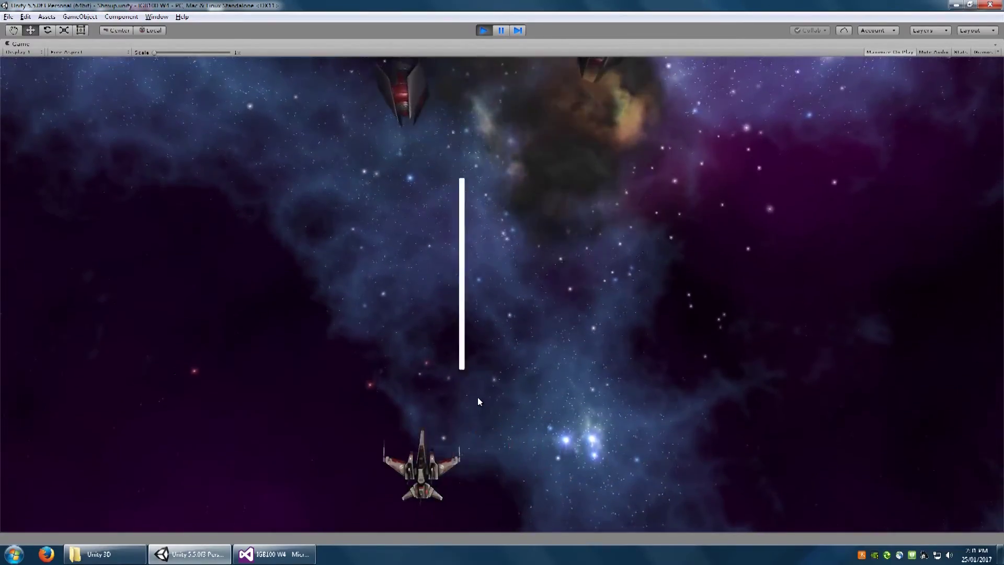
key("Right")
key("Right")
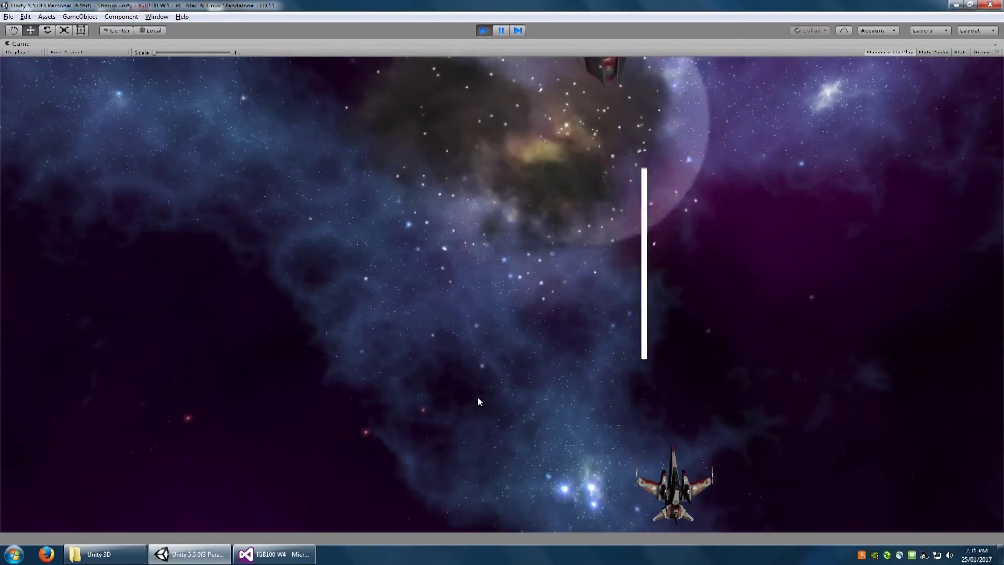
key("Left")
key("Up")
key("Right")
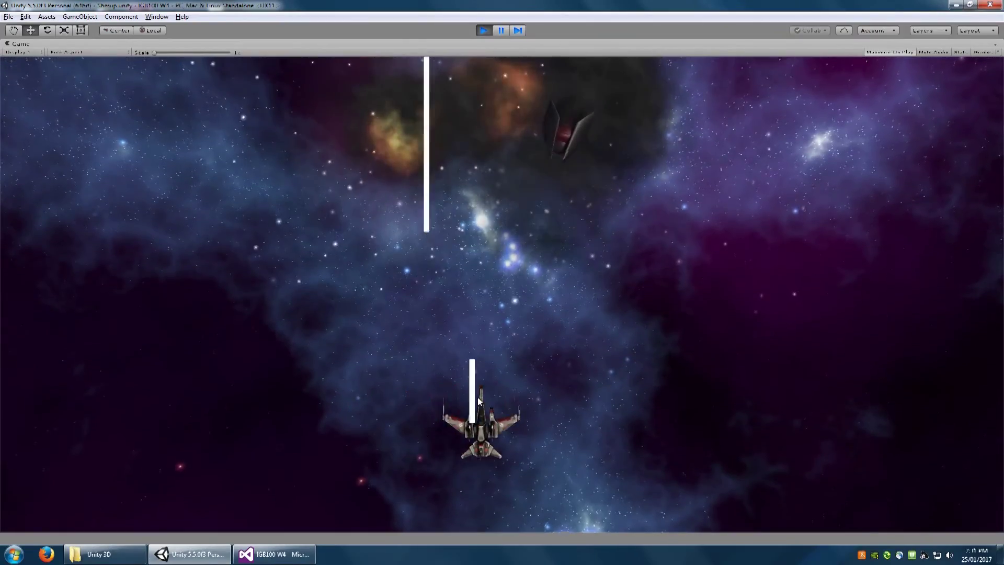
key("Left")
key("Down")
key("Left")
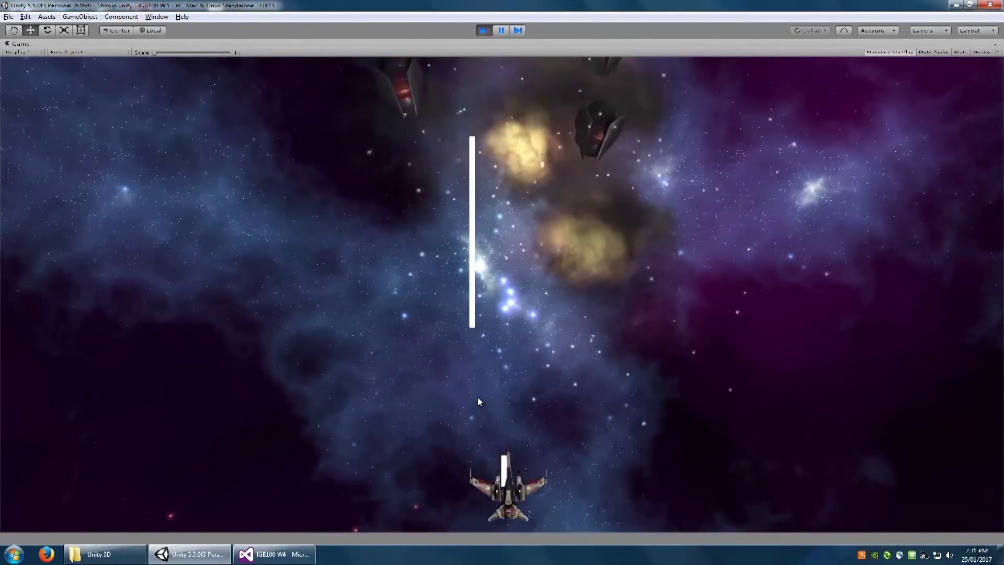
key("Right")
key("Left")
key("Right")
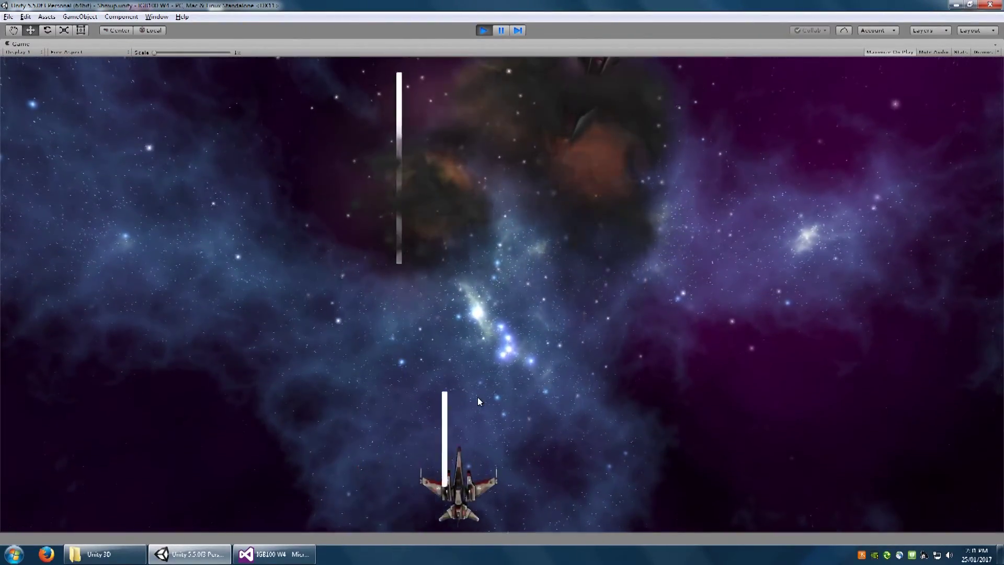
key("Left")
key("Left")
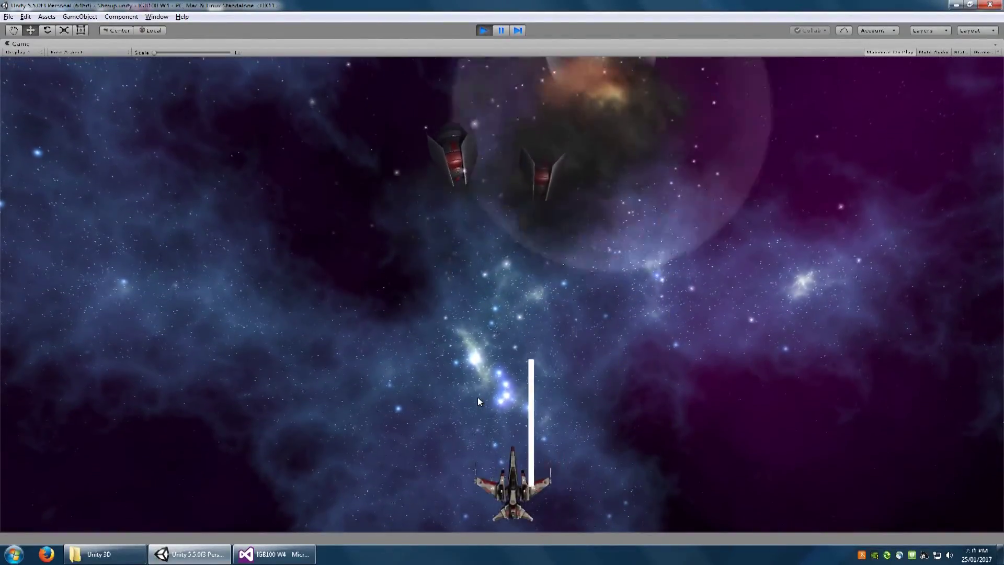
key("Right")
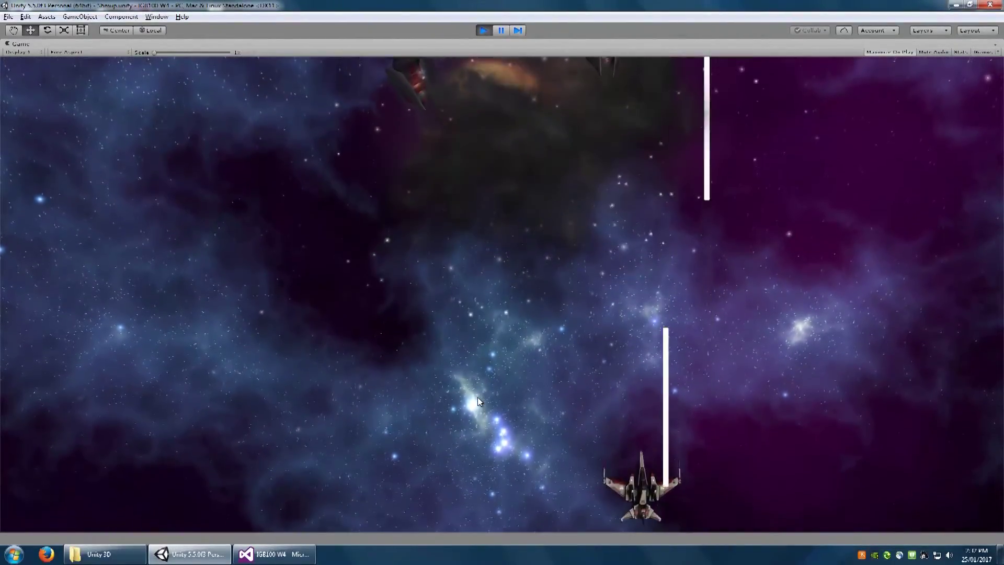
key("Left")
key("Right")
key("Right")
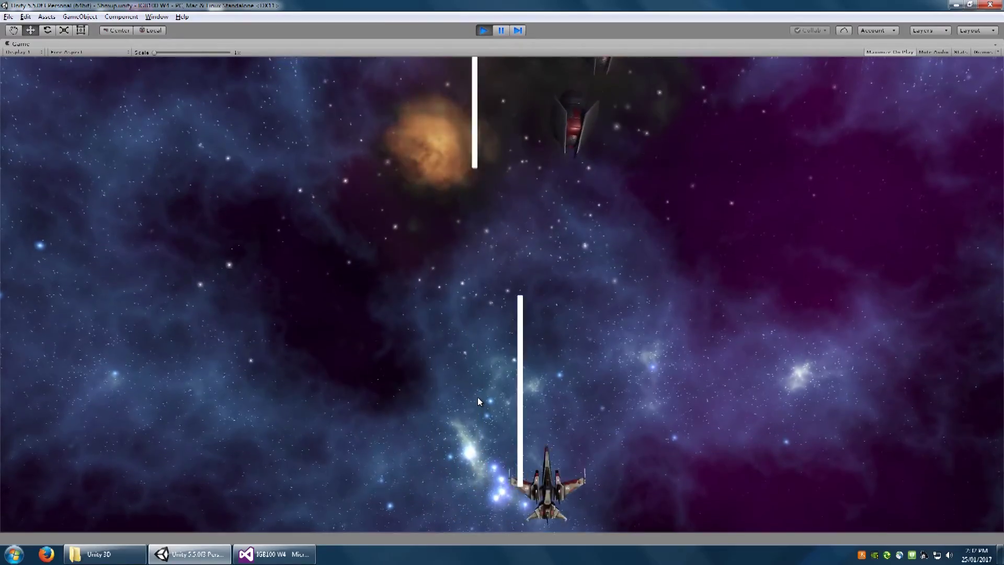
key("Left")
key("Left")
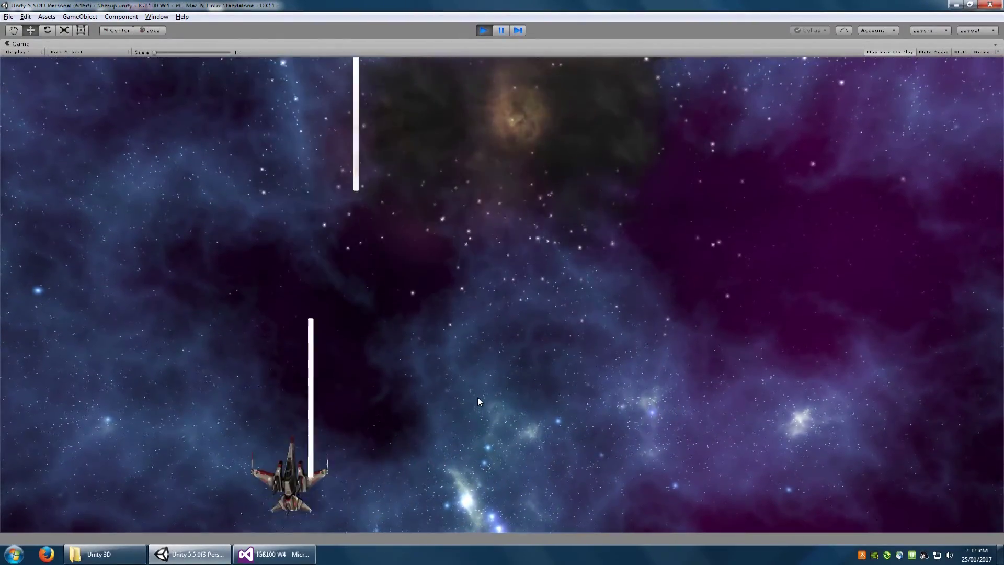
key("Right")
key("Left")
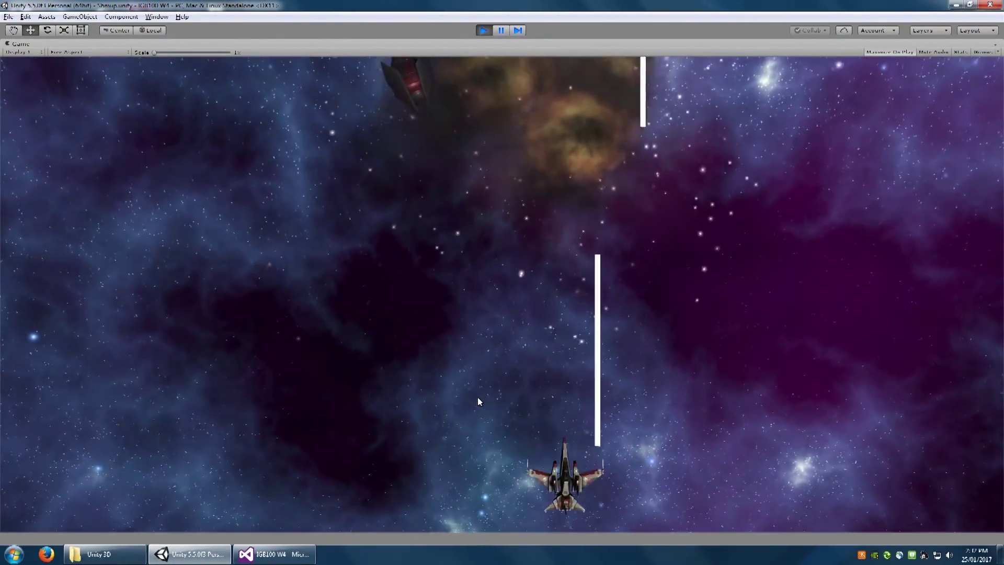
key("Right")
key("Right")
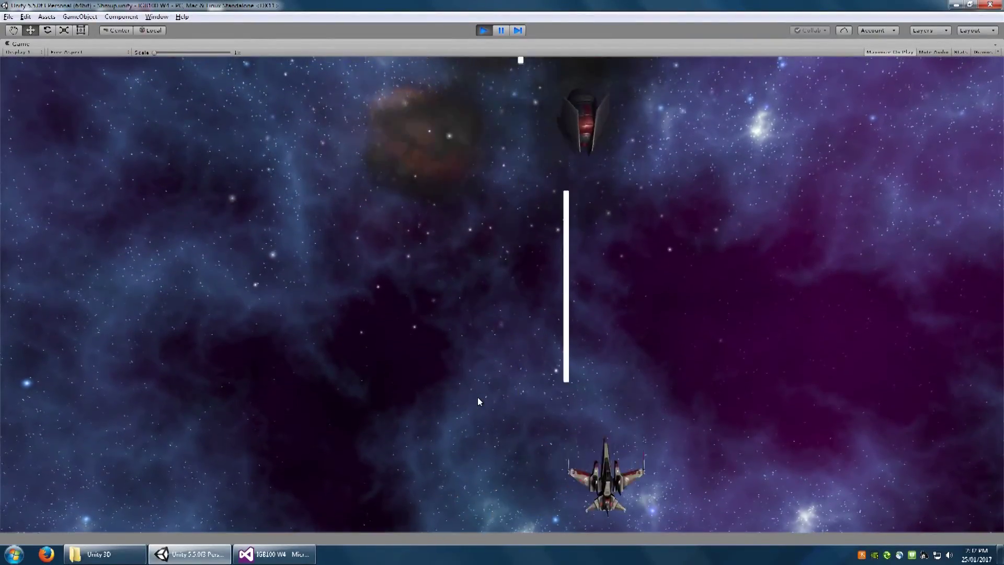
key("Left")
key("Left")
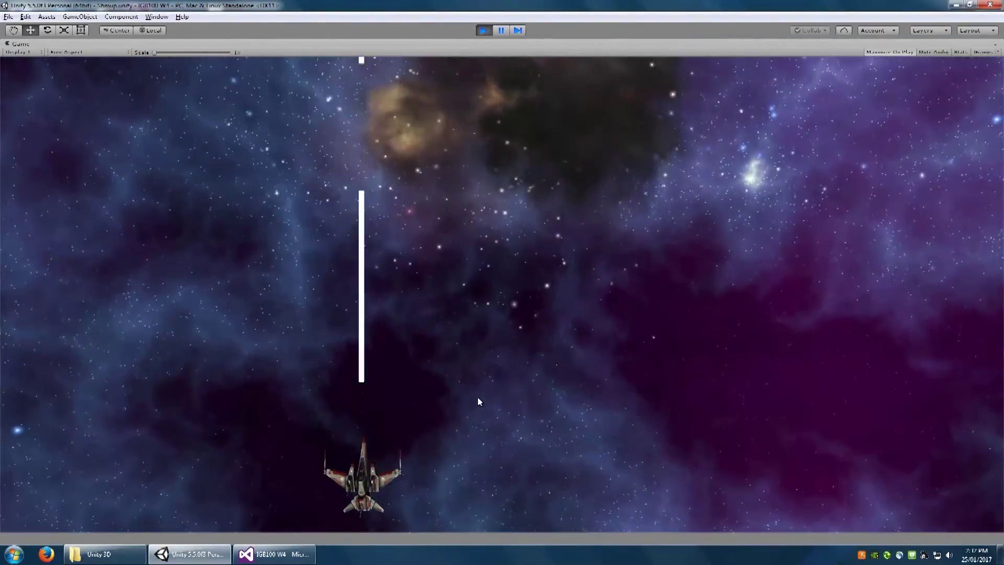